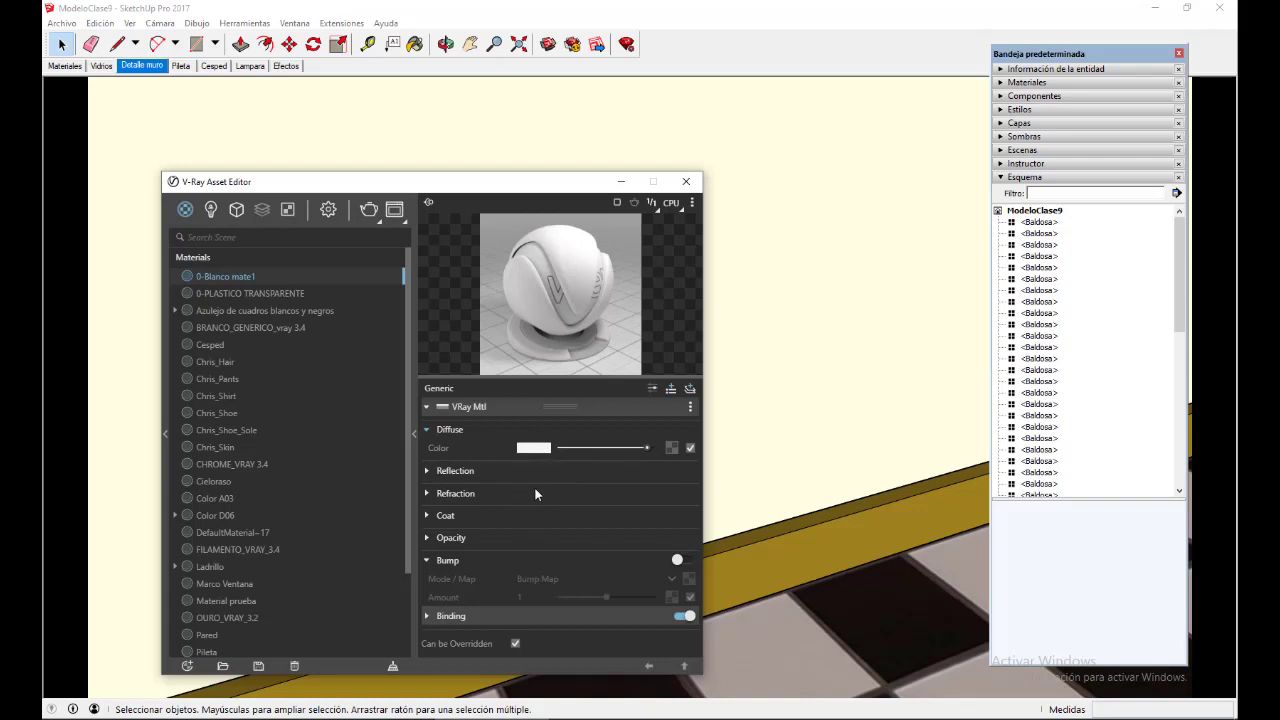
Open the diffuse color of the 0-Blanco mate1 material, choosing the Screen (sRGB) color space and the 0 to 255 range.
{"action": "left_click", "coordinate": [531, 449]}
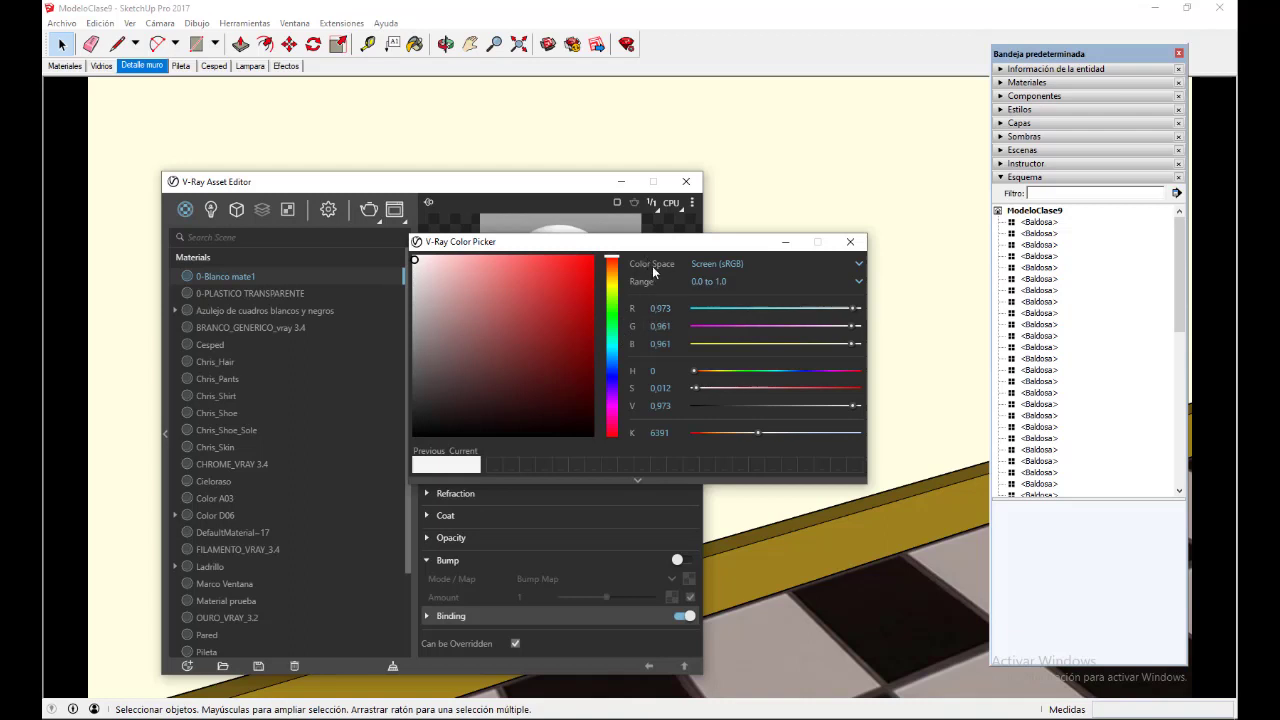
{"action": "left_click", "coordinate": [858, 265]}
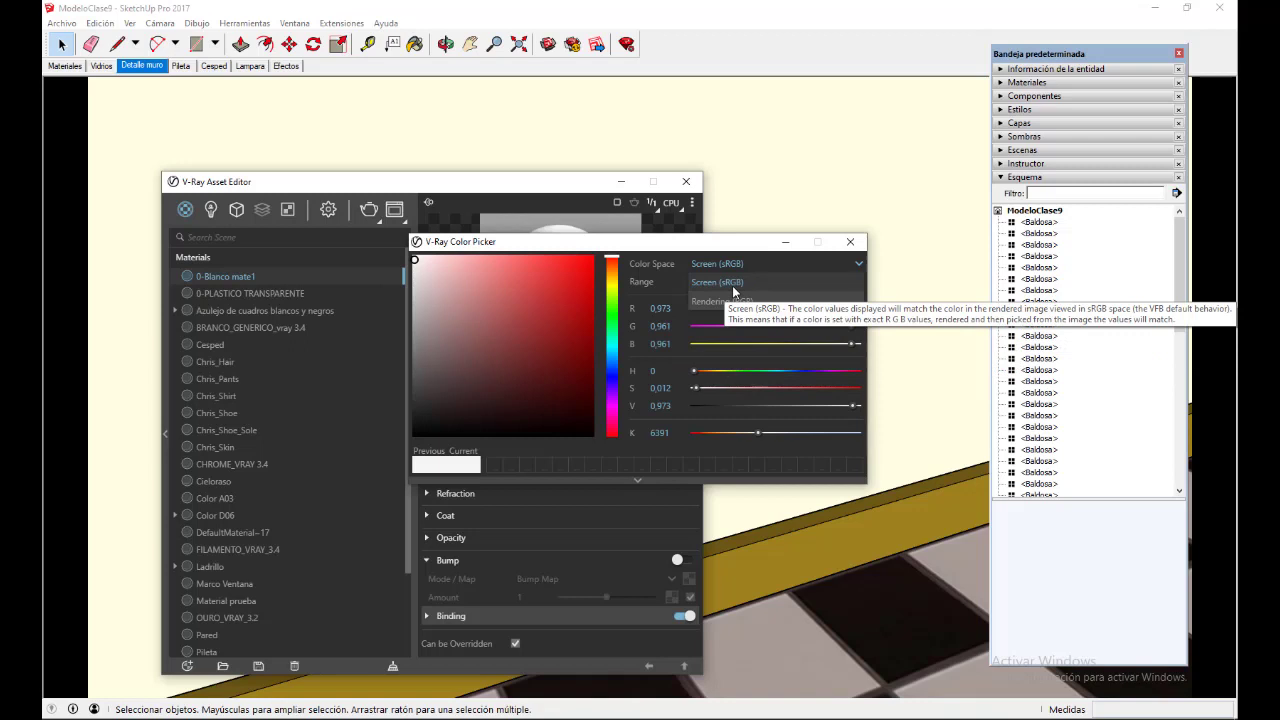
{"action": "left_click", "coordinate": [732, 285]}
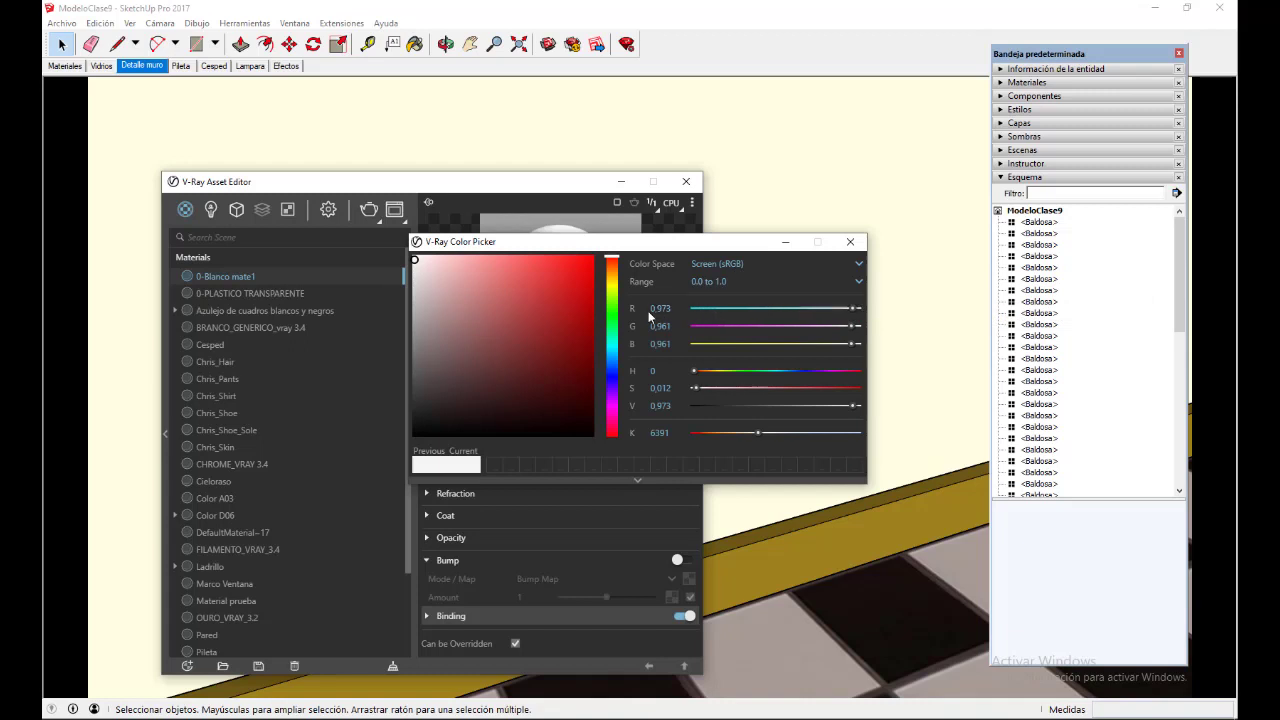
{"action": "left_click", "coordinate": [858, 281]}
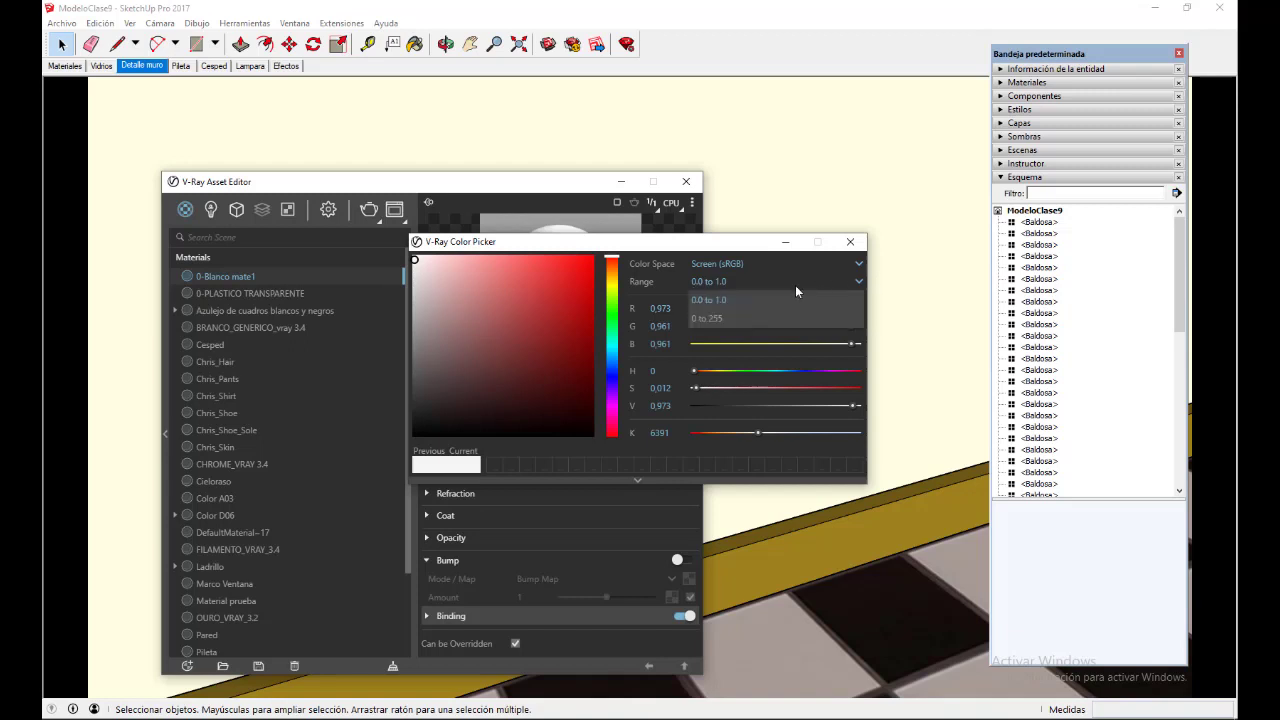
{"action": "left_click", "coordinate": [706, 318]}
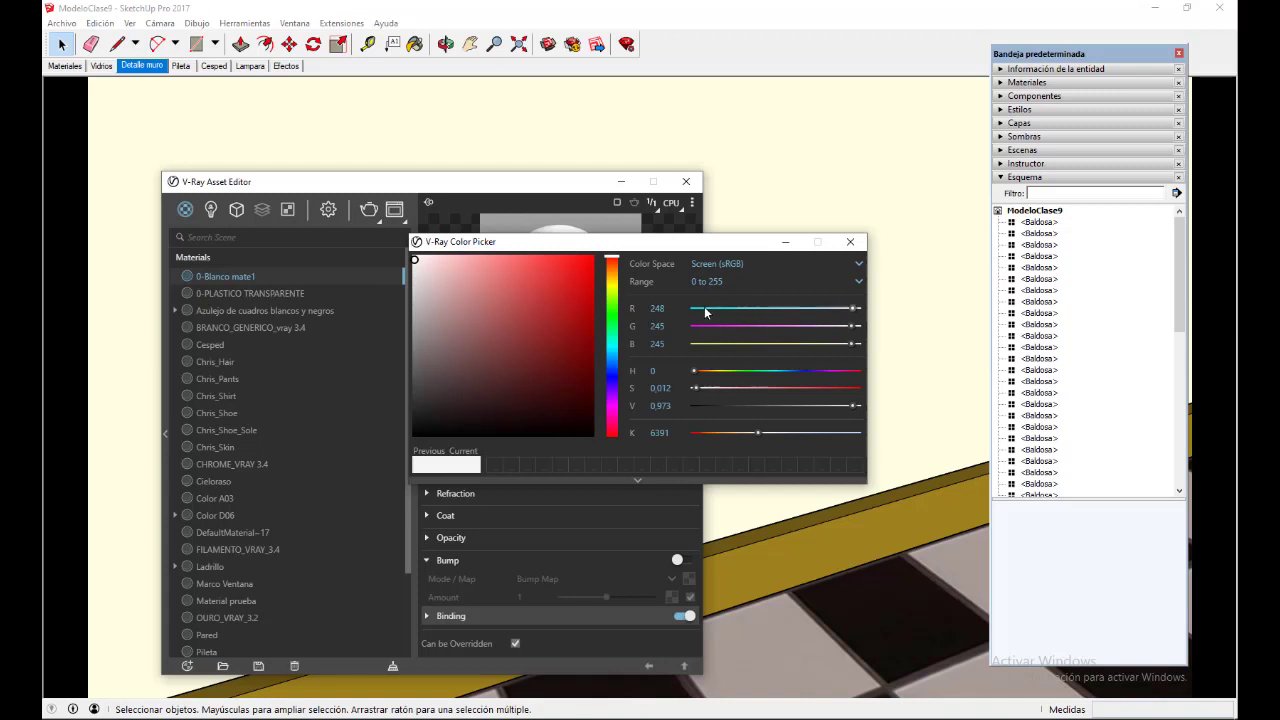
Raise the diffuse color's red value to 255, compare the two value ranges, and finish with the 0 to 255 range.
{"action": "left_click_drag", "start_coordinate": [851, 308], "coordinate": [877, 314]}
{"action": "left_click", "coordinate": [856, 283]}
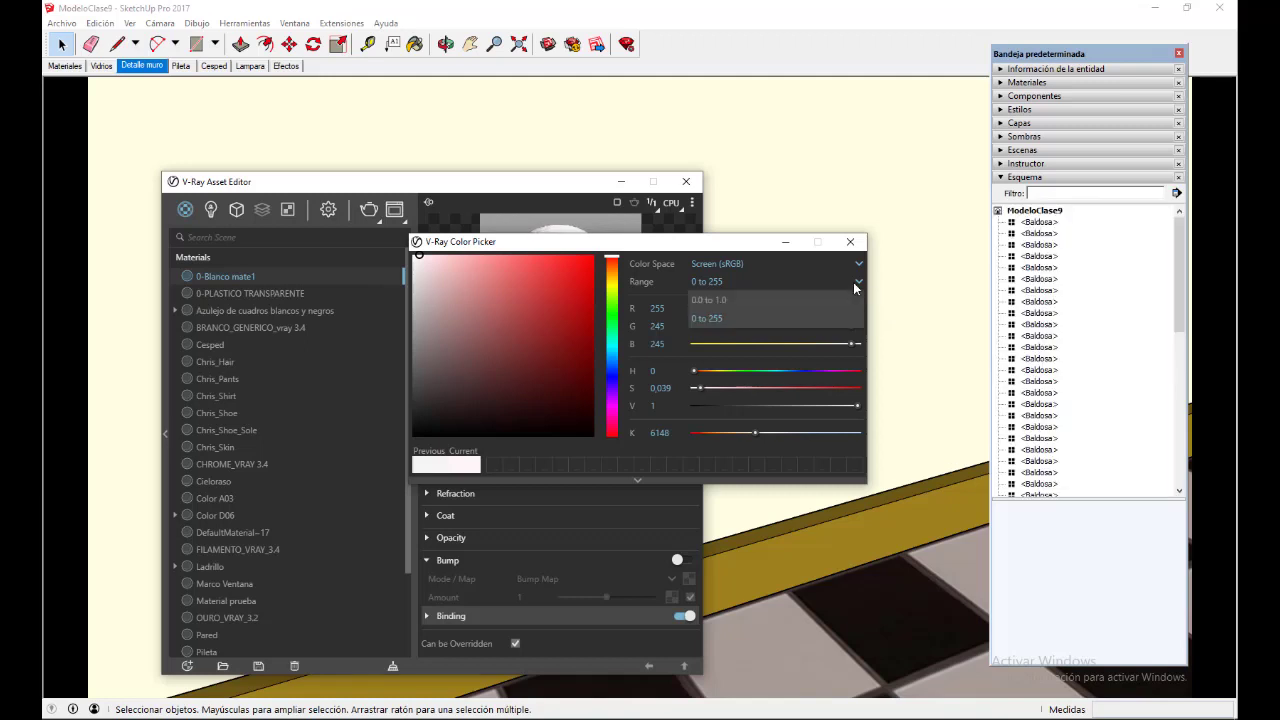
{"action": "left_click", "coordinate": [722, 323]}
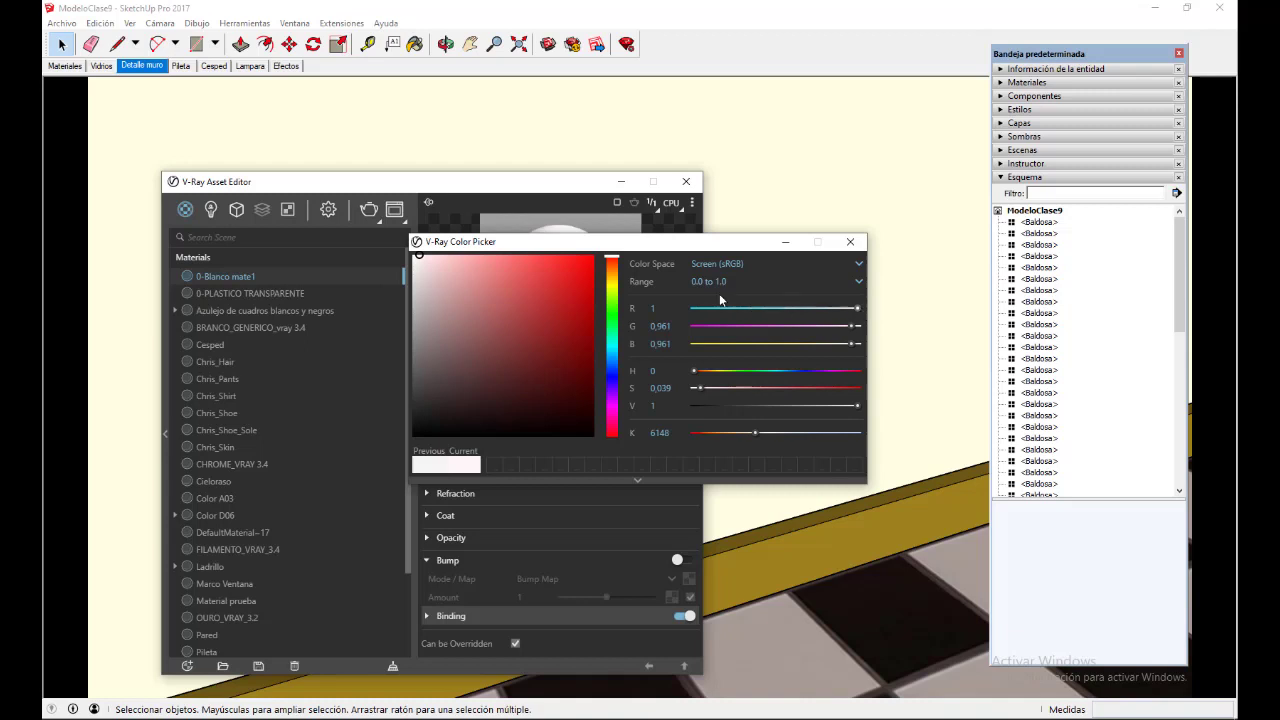
{"action": "left_click", "coordinate": [861, 284]}
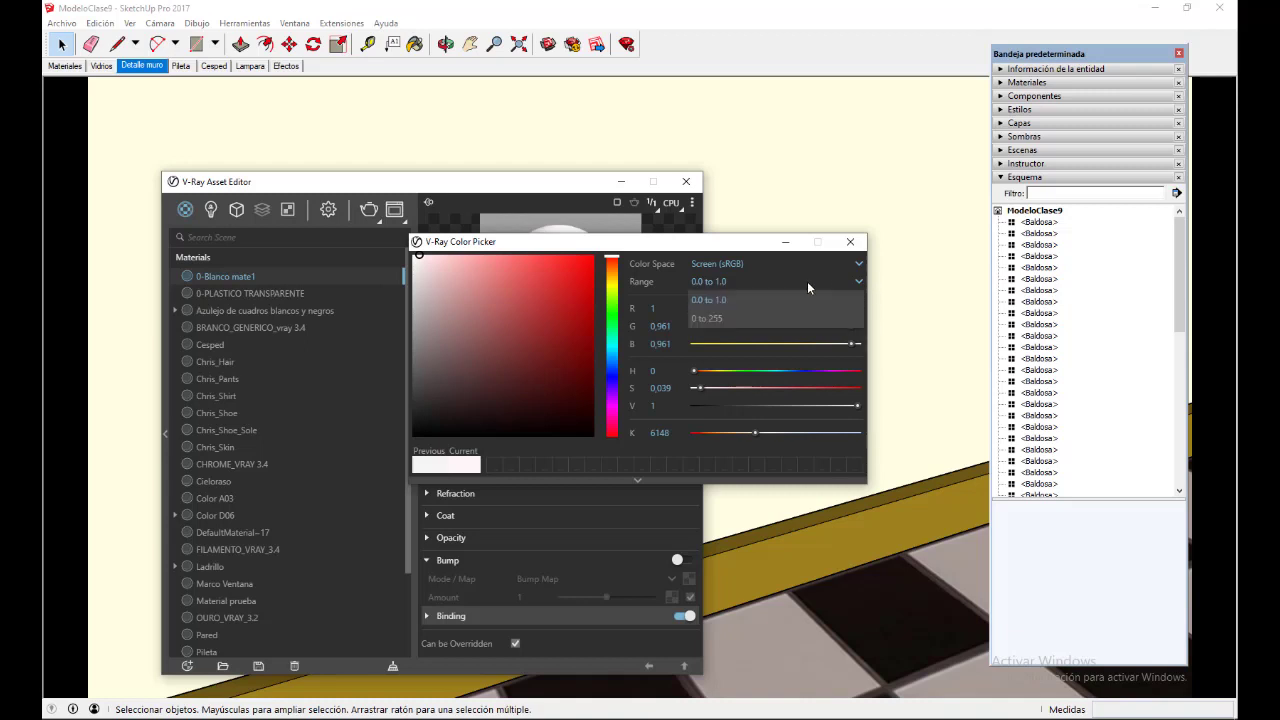
{"action": "left_click", "coordinate": [705, 319]}
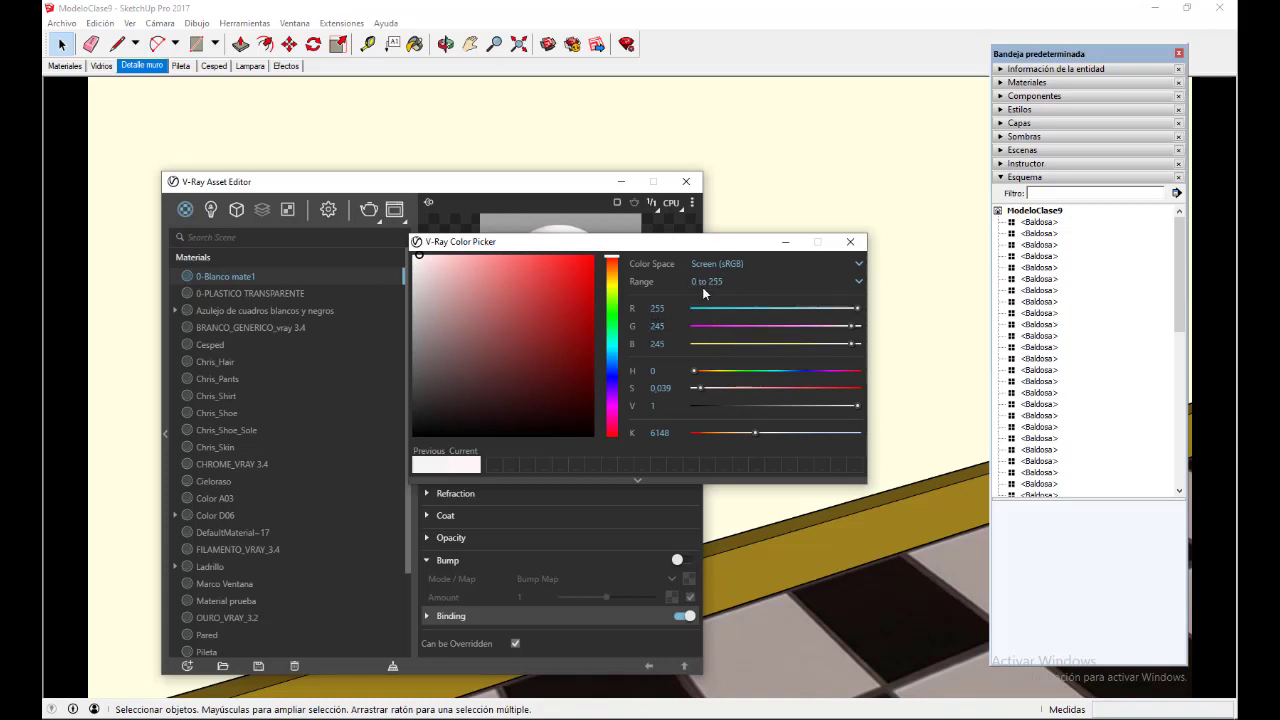
{"action": "left_click", "coordinate": [850, 242]}
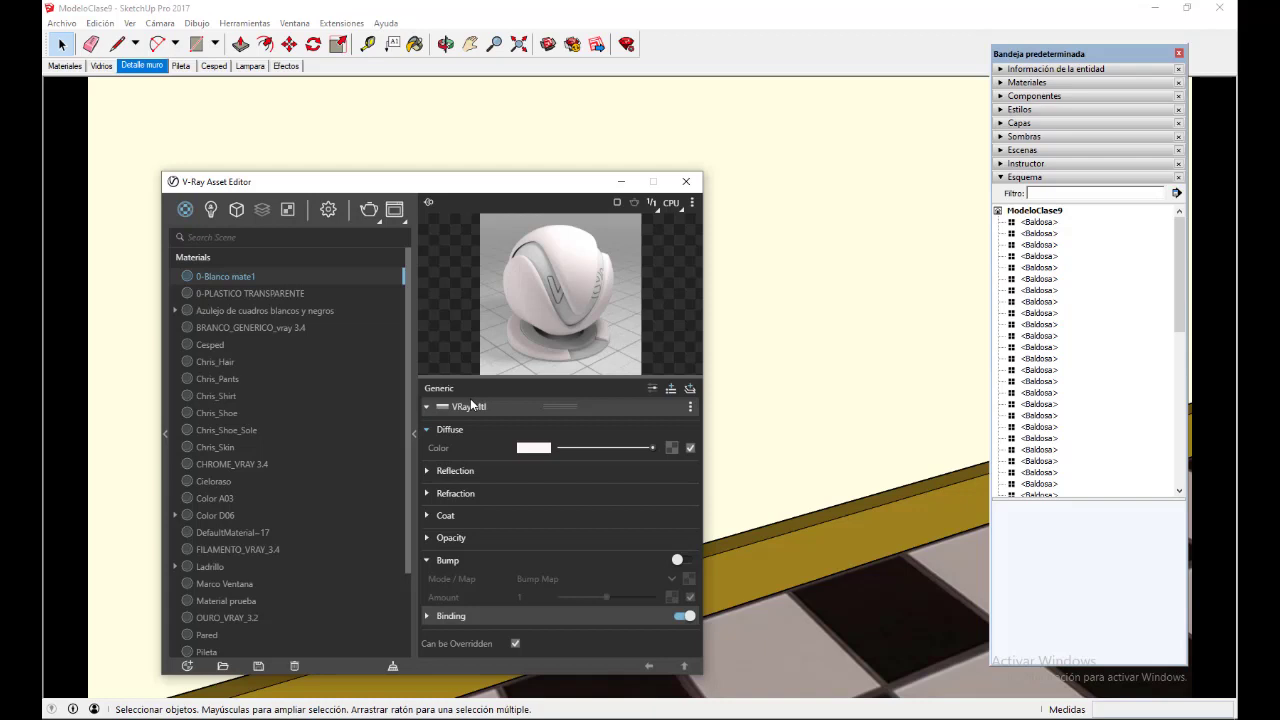
Enable bump on the 0-Blanco mate1 material, try the Normal Map mode, and return the mode to Bump Map.
{"action": "left_click", "coordinate": [426, 561]}
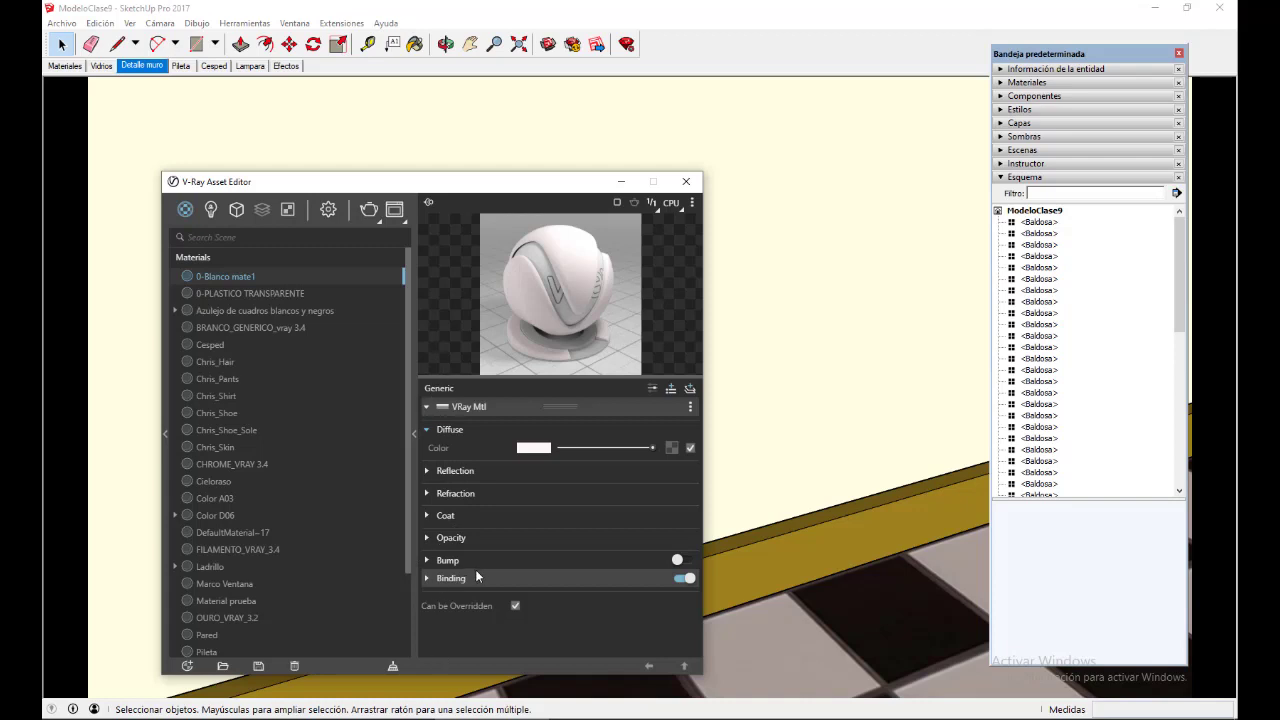
{"action": "left_click", "coordinate": [427, 562]}
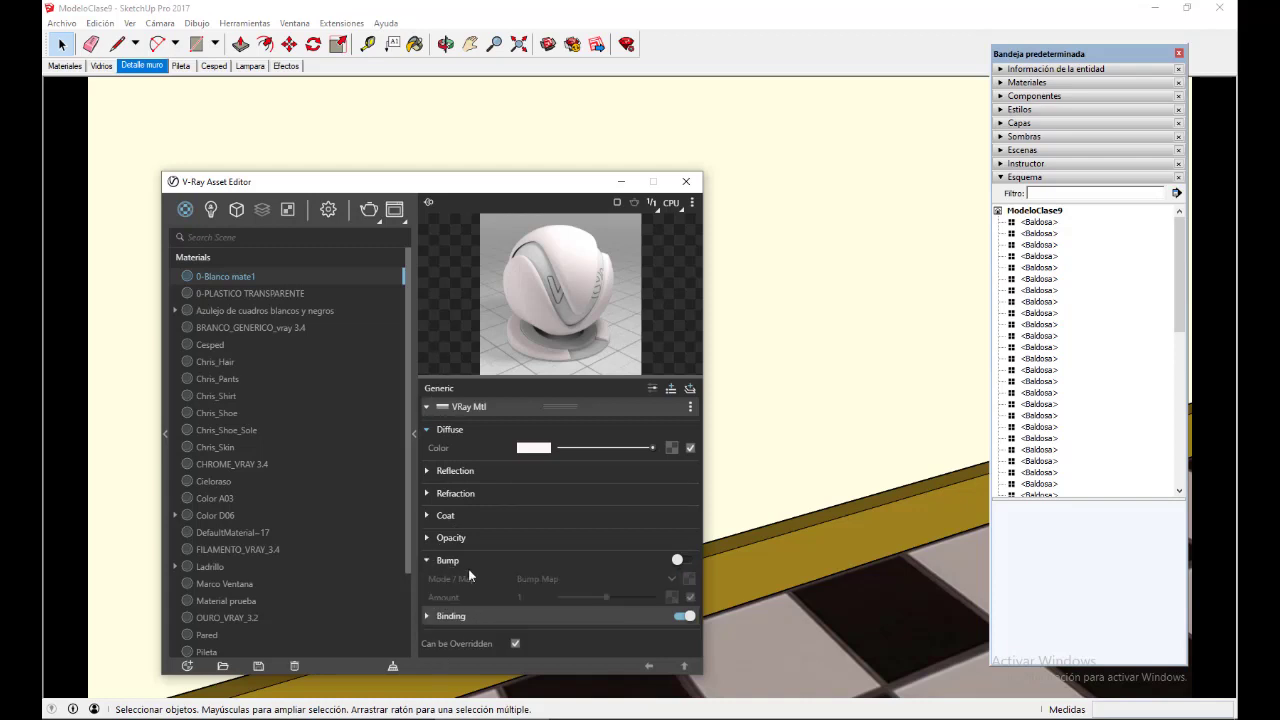
{"action": "left_click", "coordinate": [681, 561]}
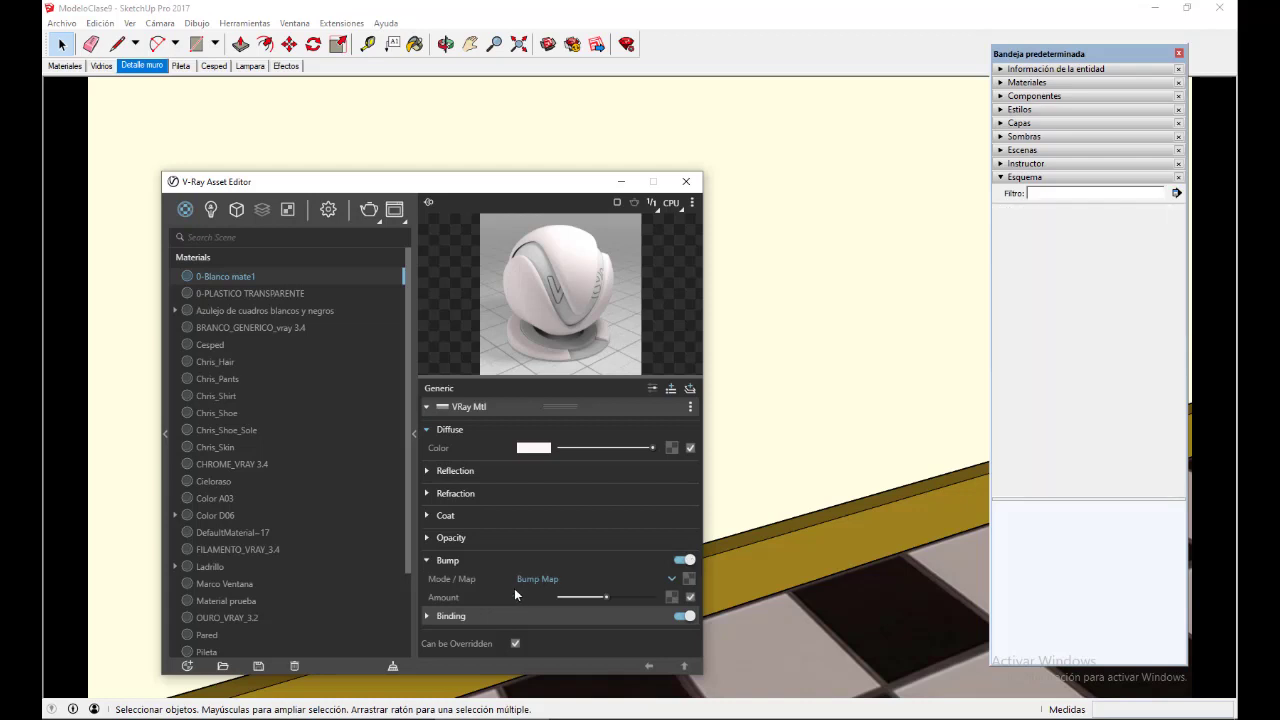
{"action": "left_click", "coordinate": [668, 580]}
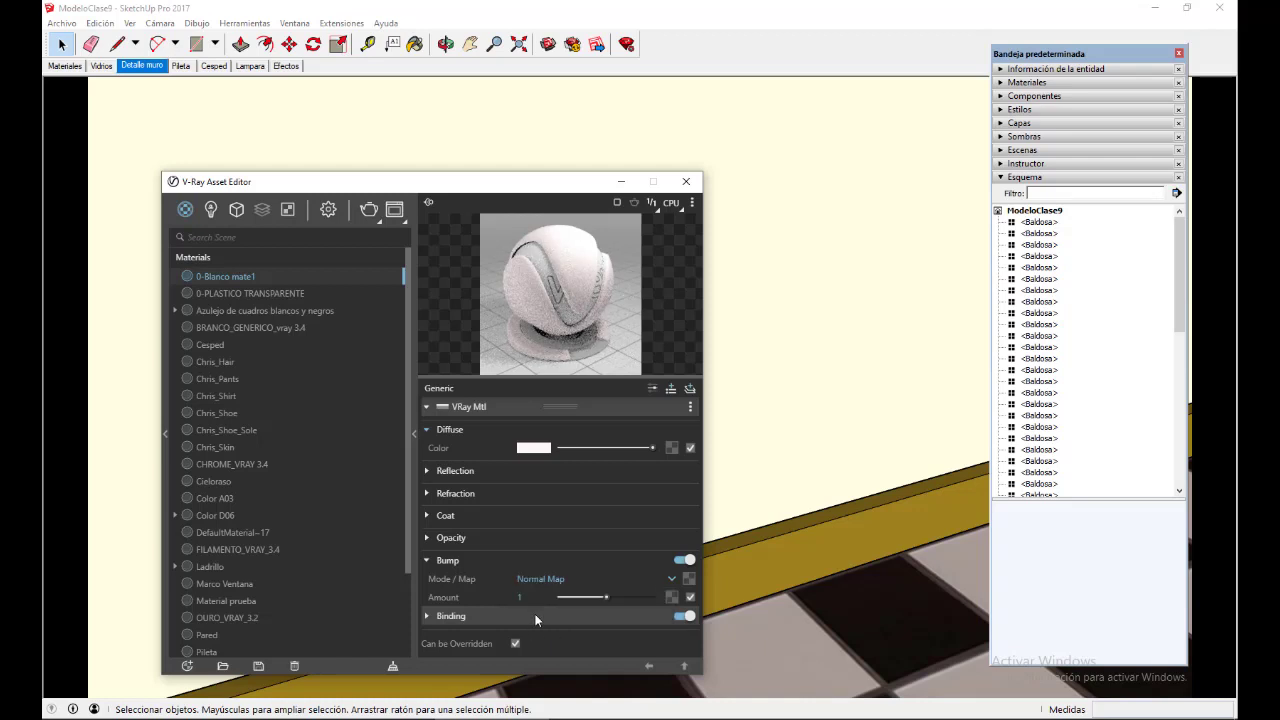
{"action": "left_click", "coordinate": [671, 577]}
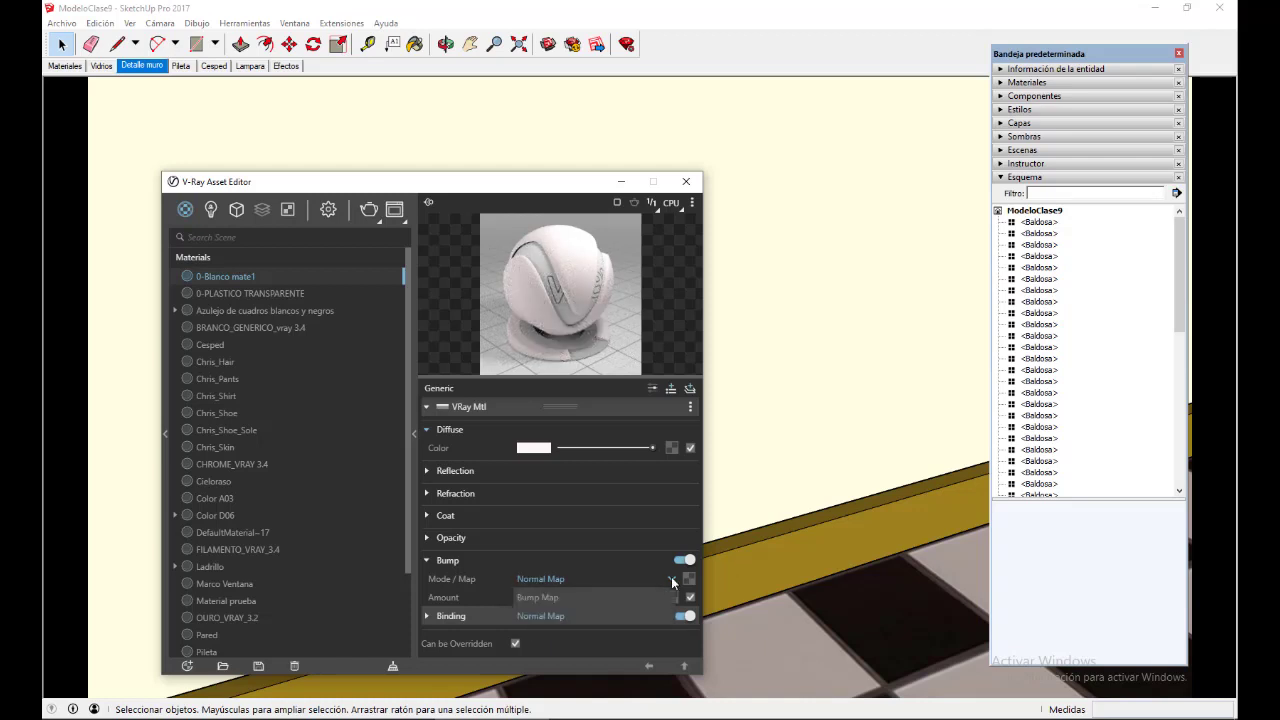
{"action": "left_click", "coordinate": [523, 598]}
{"action": "left_click", "coordinate": [429, 561]}
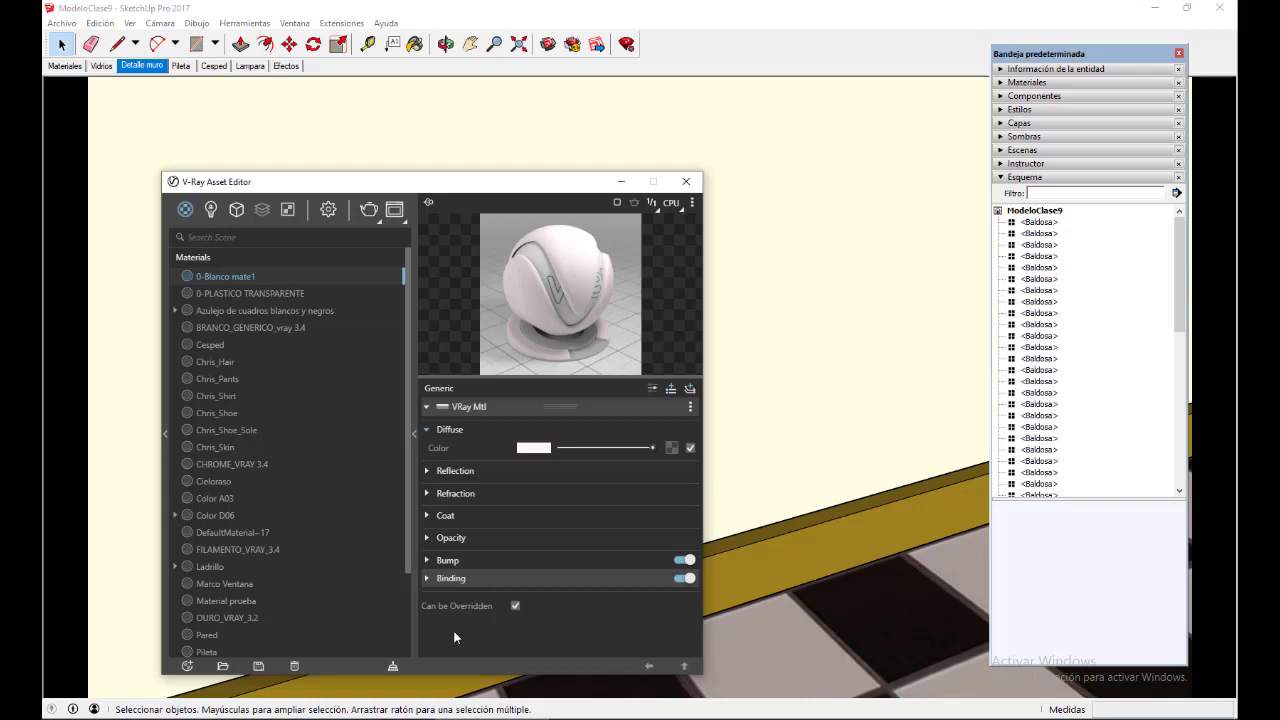
Apply the Ladrillo material to the selected wall face inside the Pared group.
{"action": "left_click", "coordinate": [415, 434]}
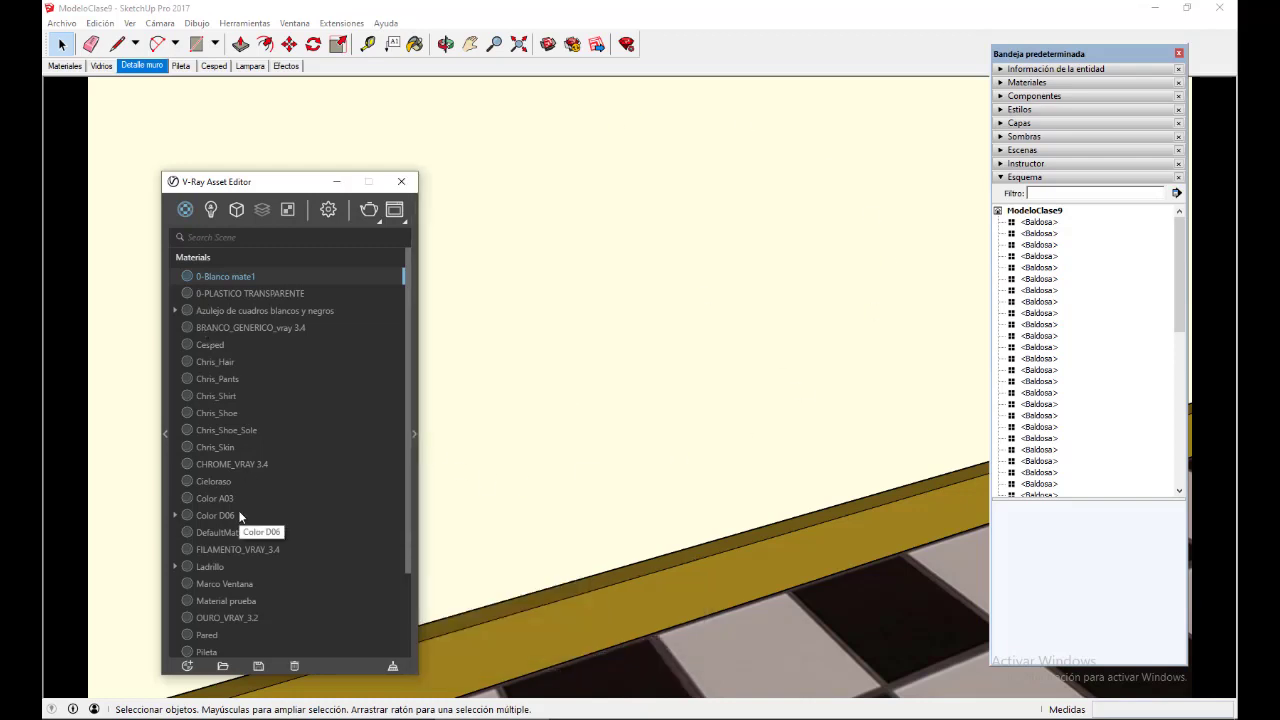
{"action": "left_click", "coordinate": [203, 566]}
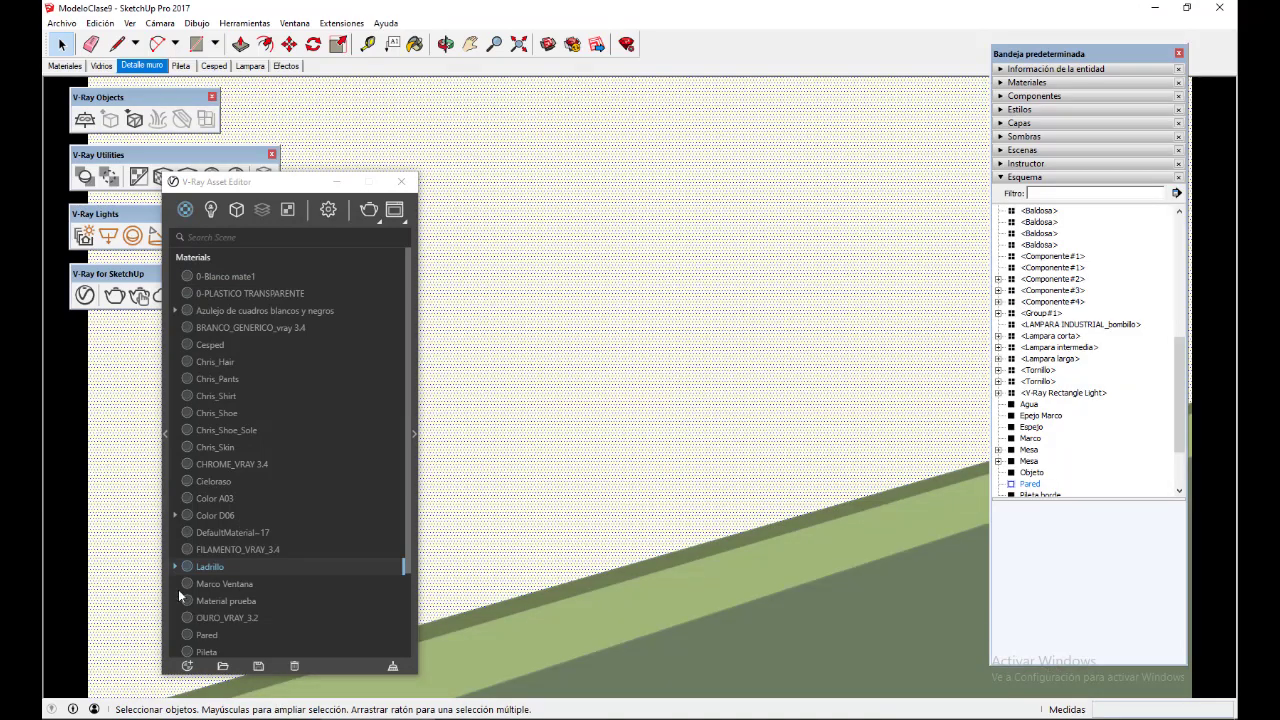
{"action": "right_click", "coordinate": [226, 570]}
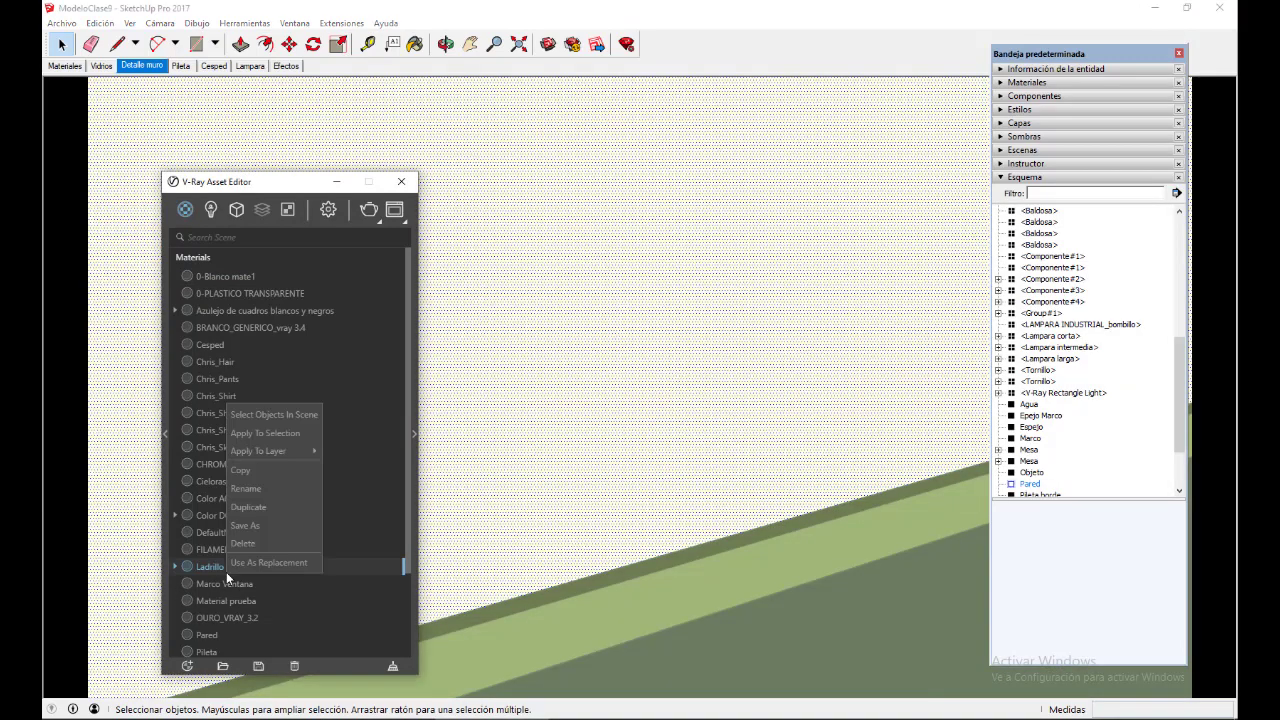
{"action": "left_click", "coordinate": [263, 436]}
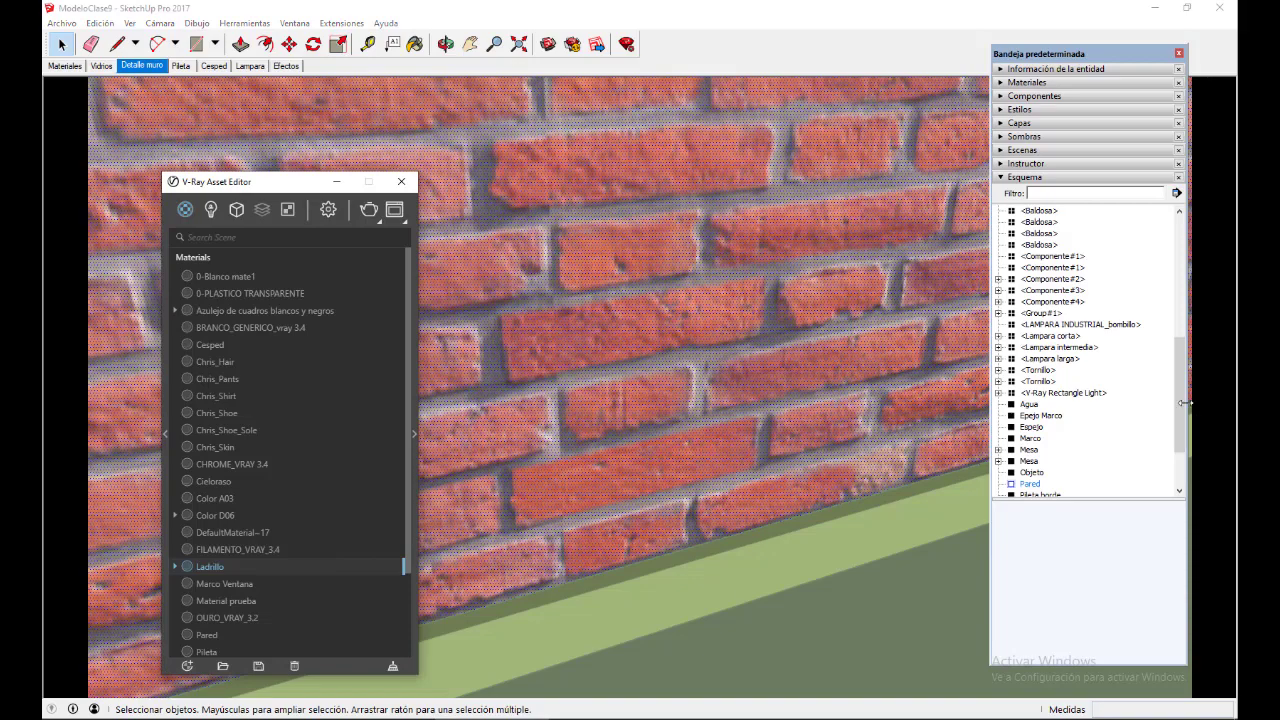
Select the Pared wall group and add V-Ray Displacement to it.
{"action": "left_click_drag", "start_coordinate": [1179, 394], "coordinate": [1148, 211]}
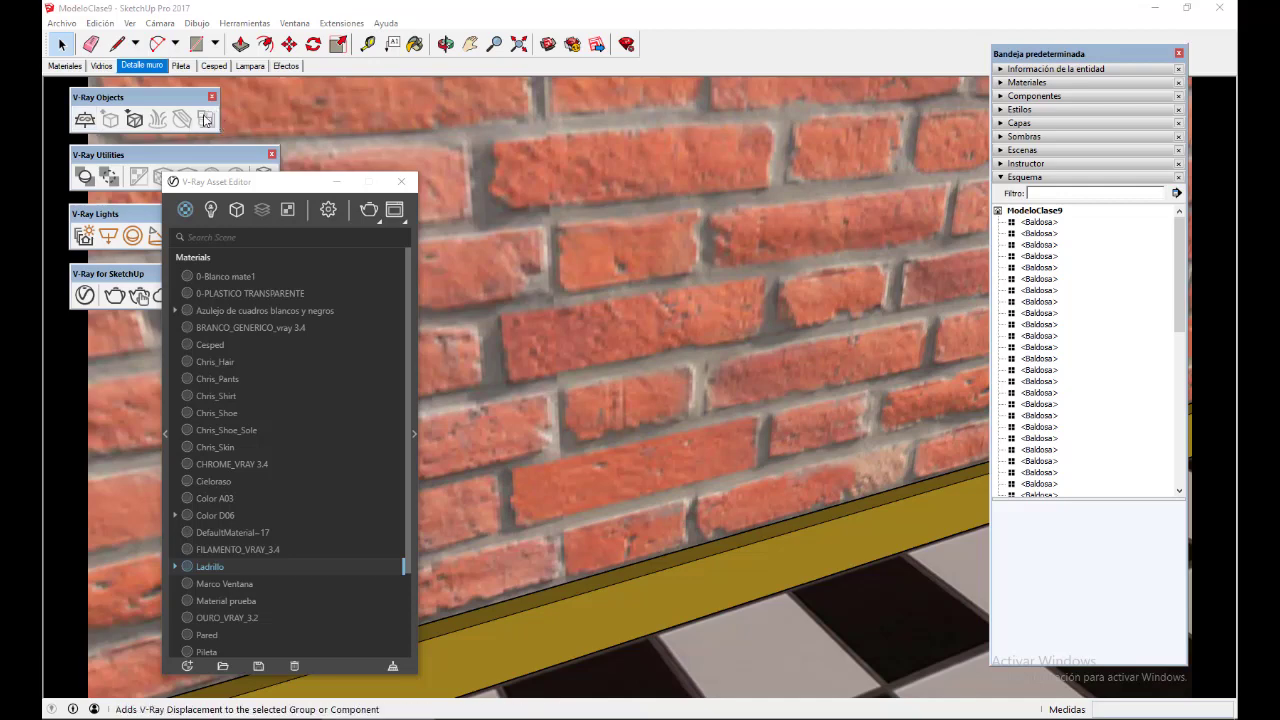
{"action": "left_click", "coordinate": [648, 332]}
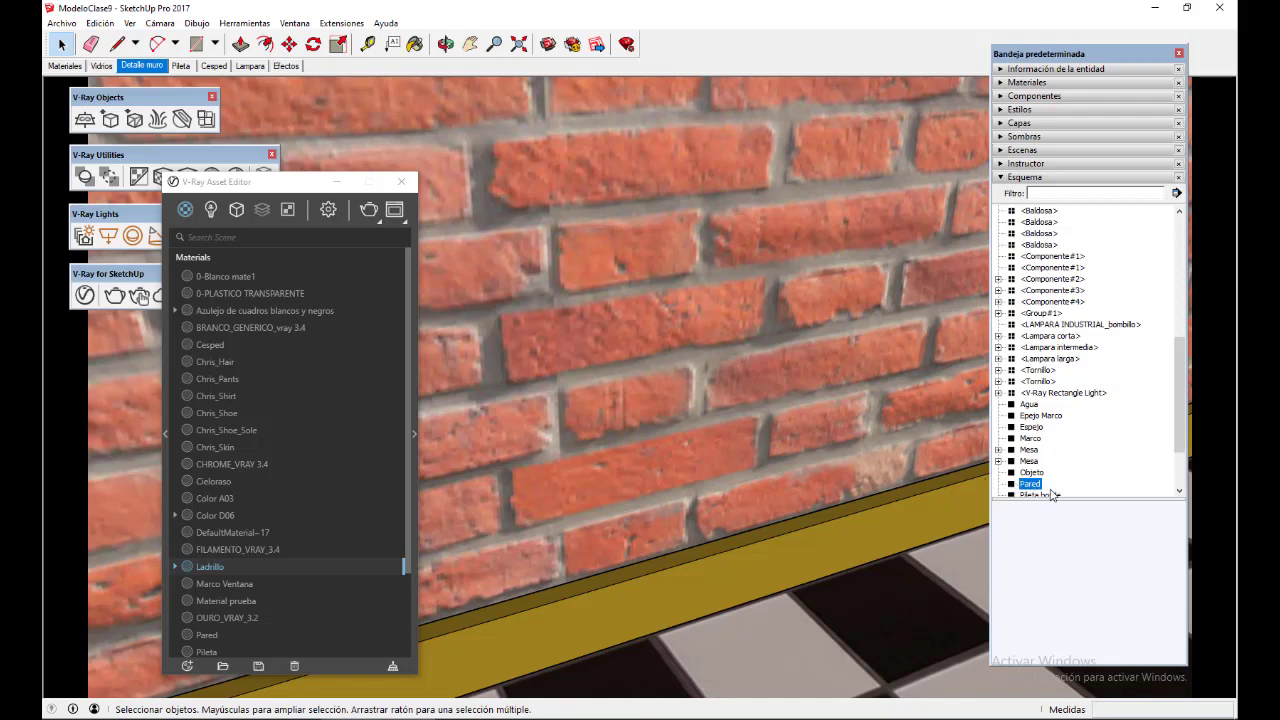
{"action": "left_click", "coordinate": [207, 120]}
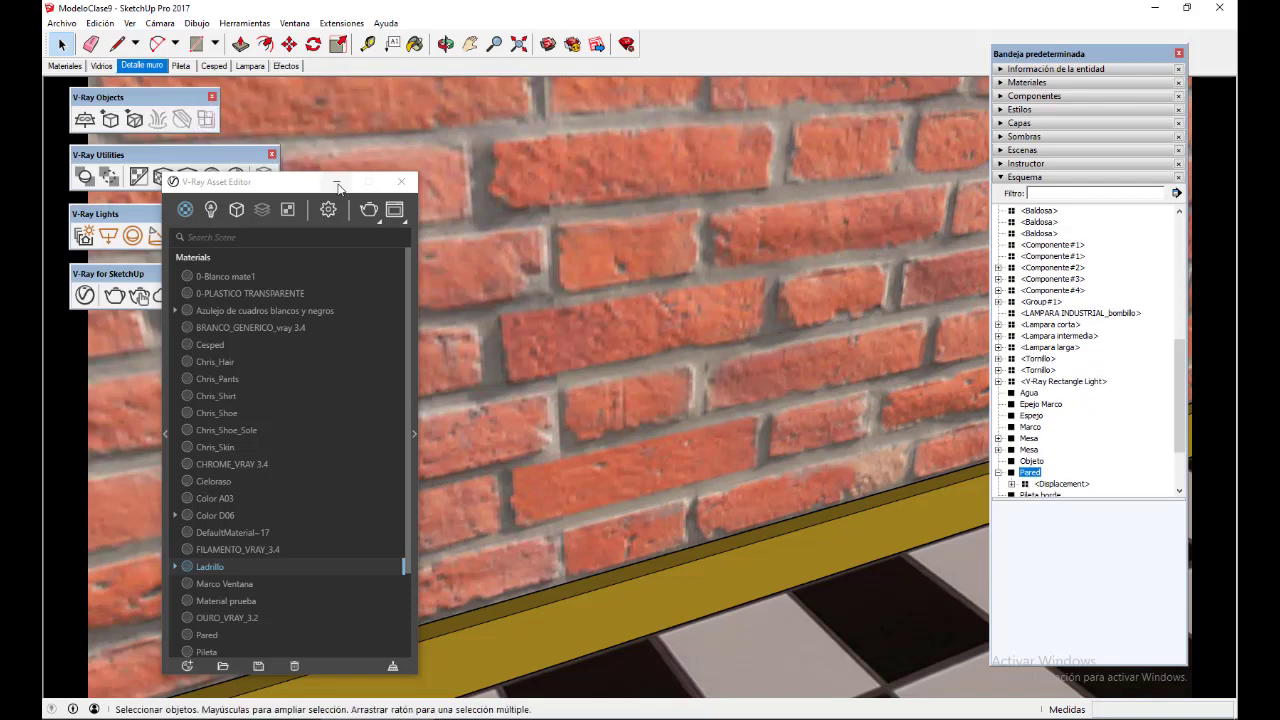
Assign the LadrilloVisto-Preparado-gris image as a bitmap map to the Displacement geometry, keeping the Normal Displacement mode.
{"action": "left_click_drag", "start_coordinate": [240, 193], "coordinate": [244, 148]}
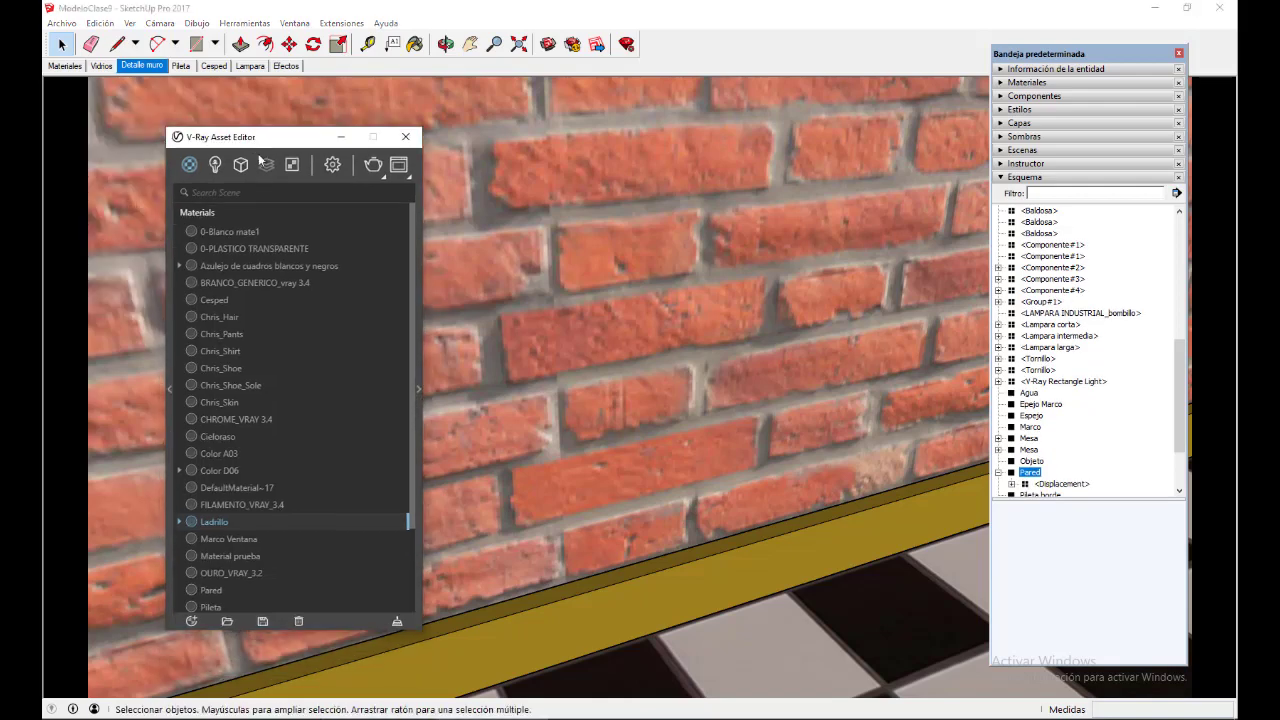
{"action": "left_click", "coordinate": [241, 167]}
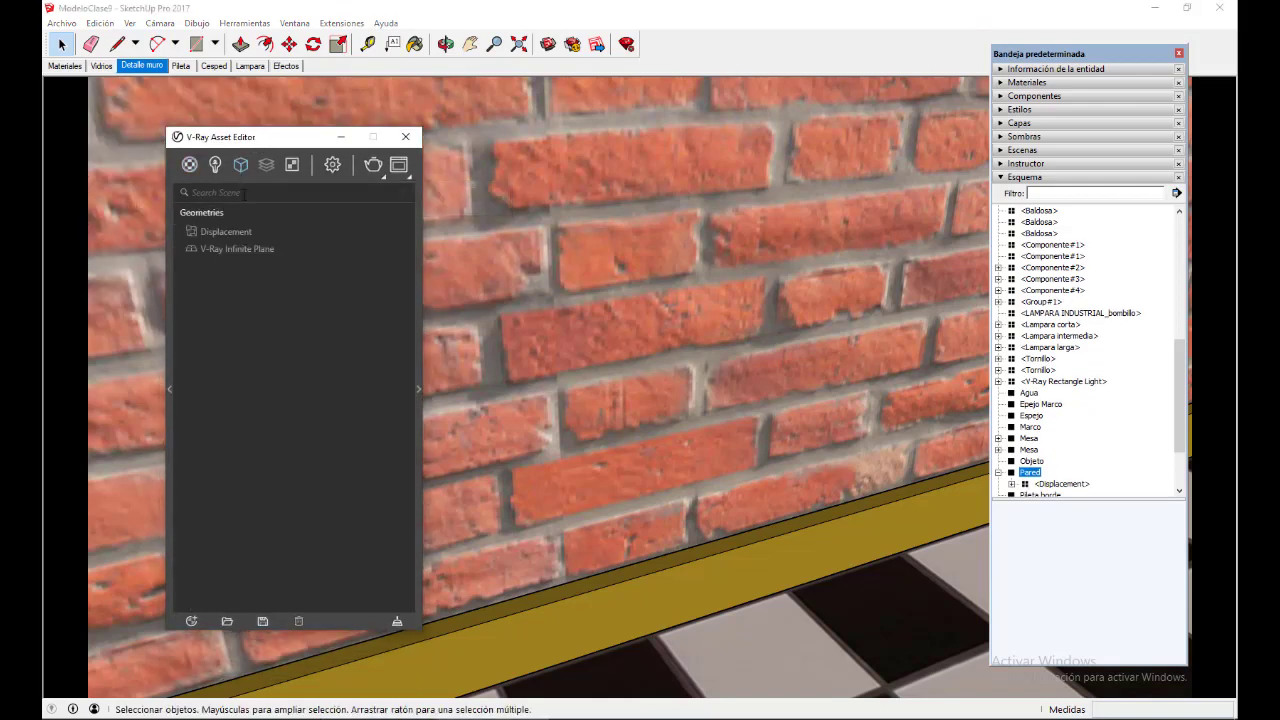
{"action": "left_click", "coordinate": [419, 389]}
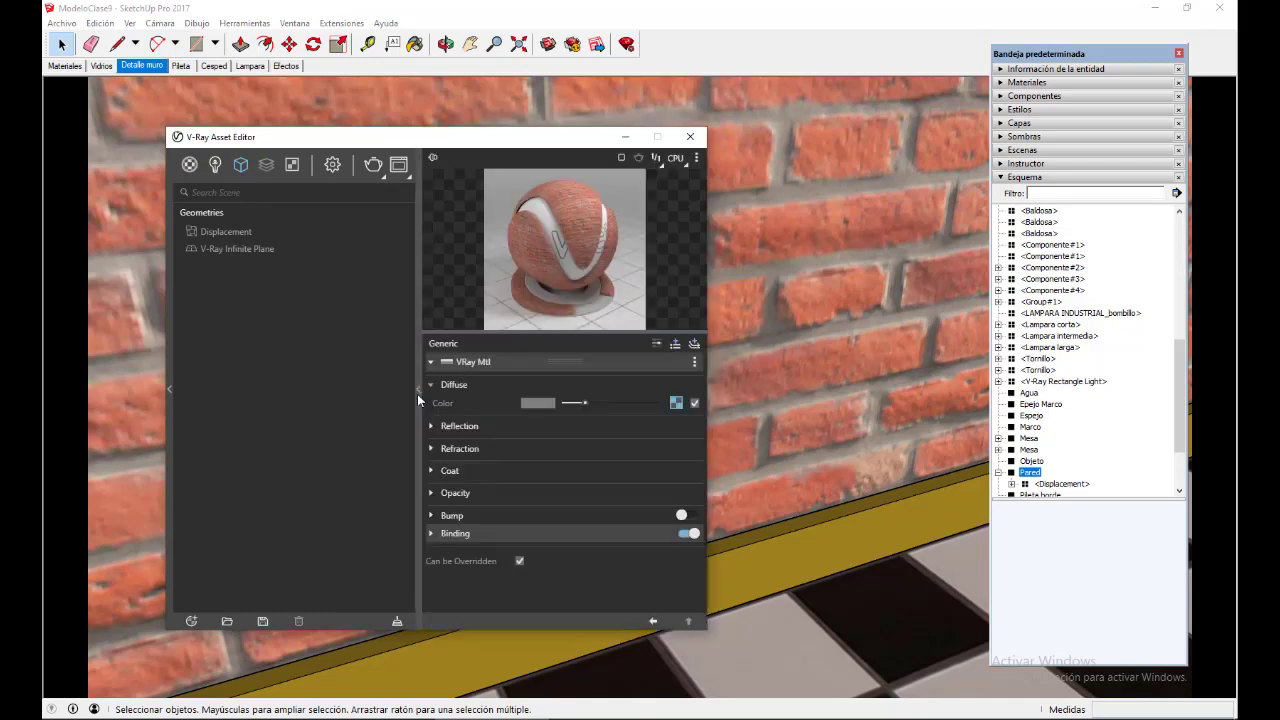
{"action": "left_click", "coordinate": [212, 235]}
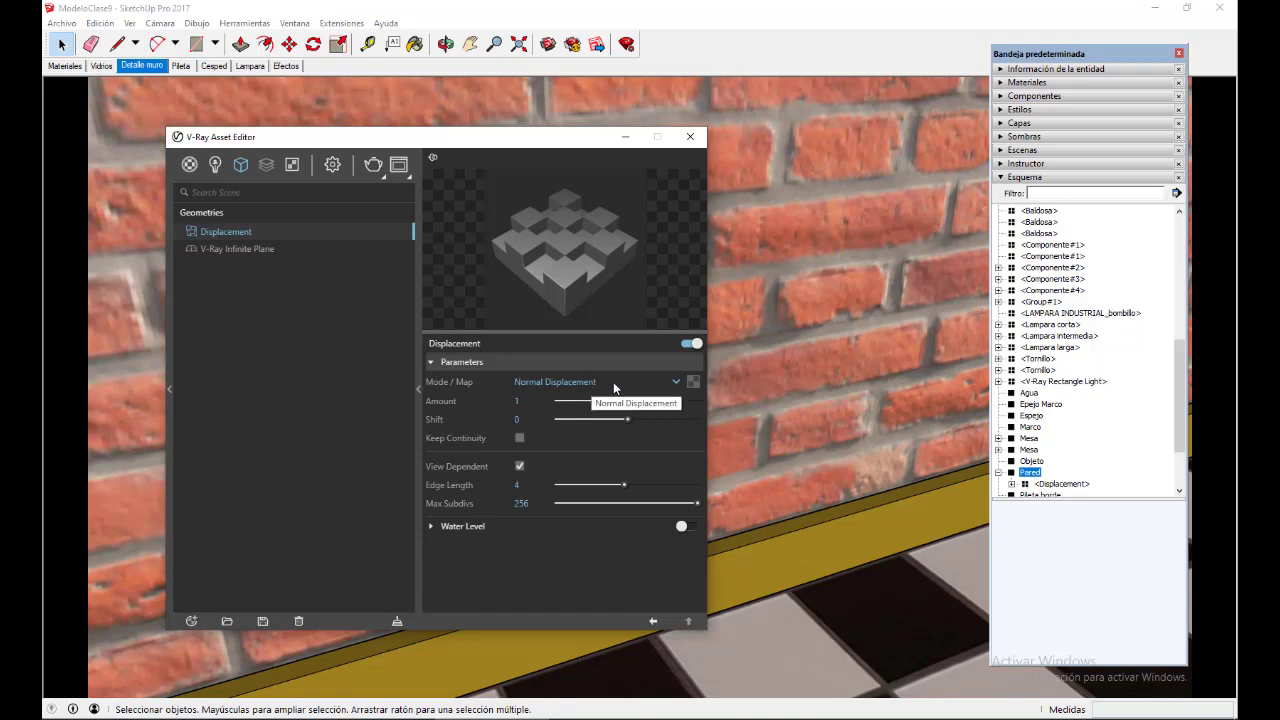
{"action": "left_click", "coordinate": [694, 383]}
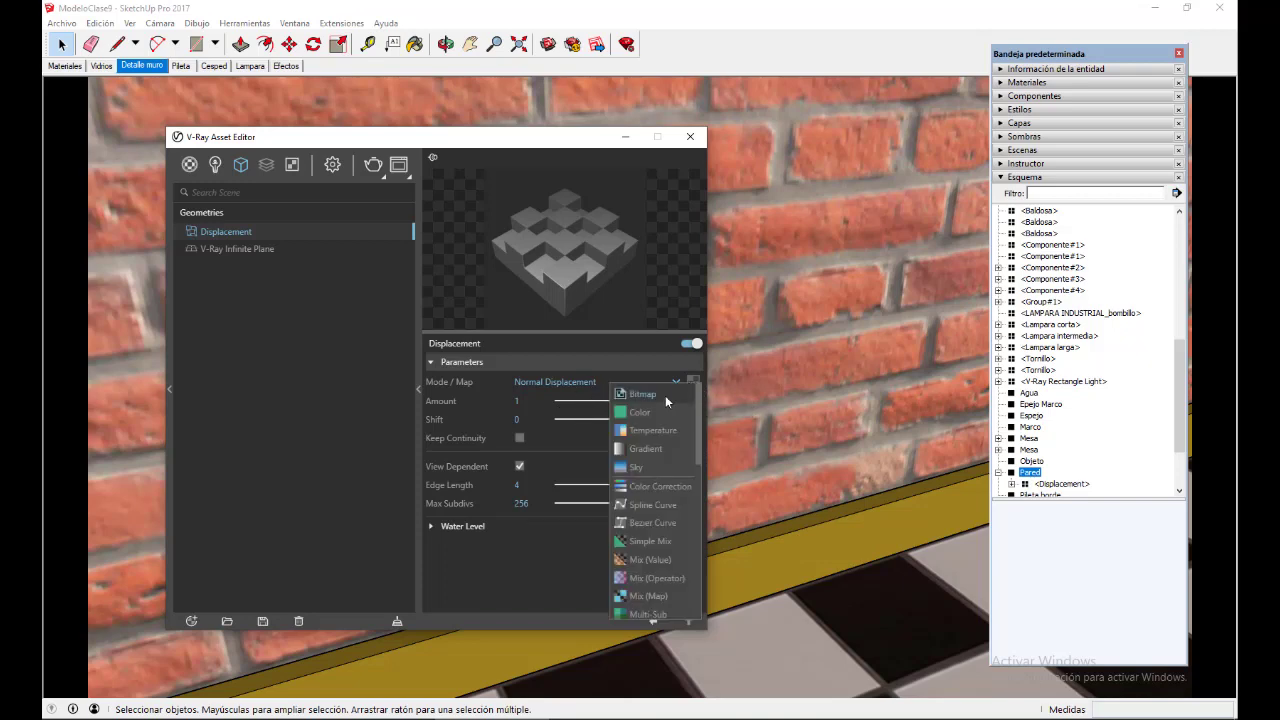
{"action": "left_click", "coordinate": [624, 396]}
{"action": "left_click", "coordinate": [646, 228]}
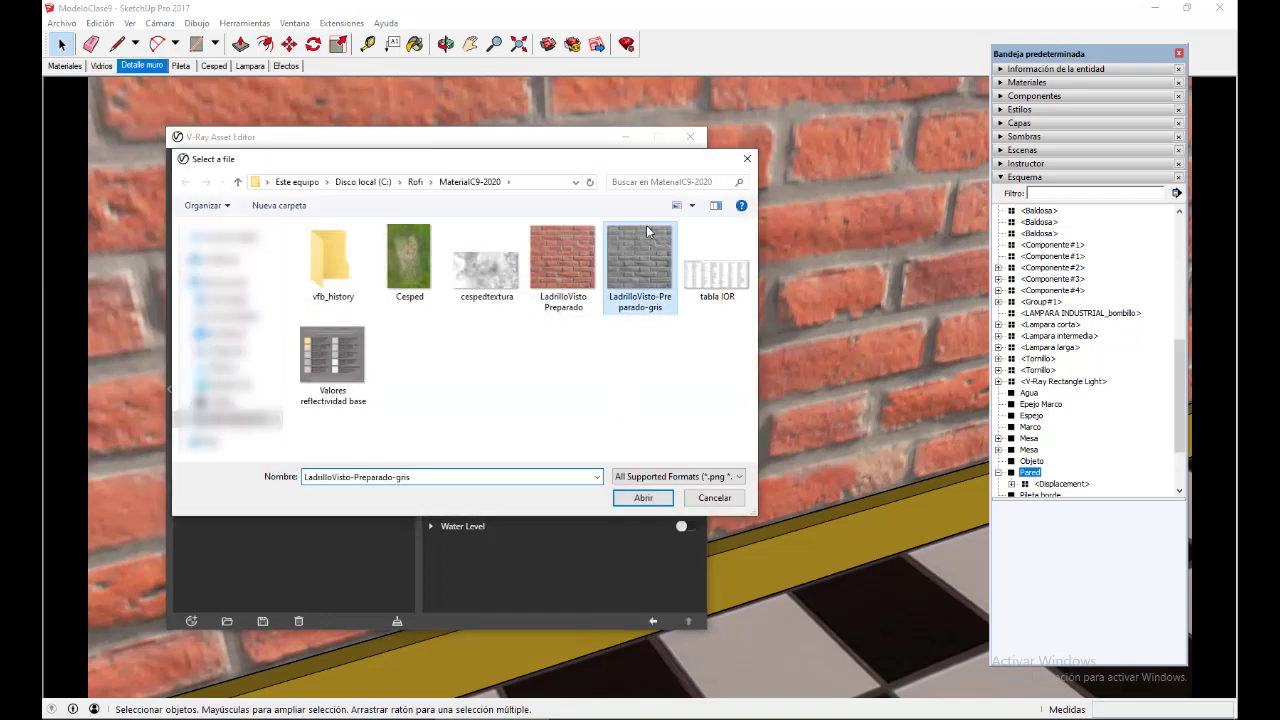
{"action": "left_click", "coordinate": [643, 499]}
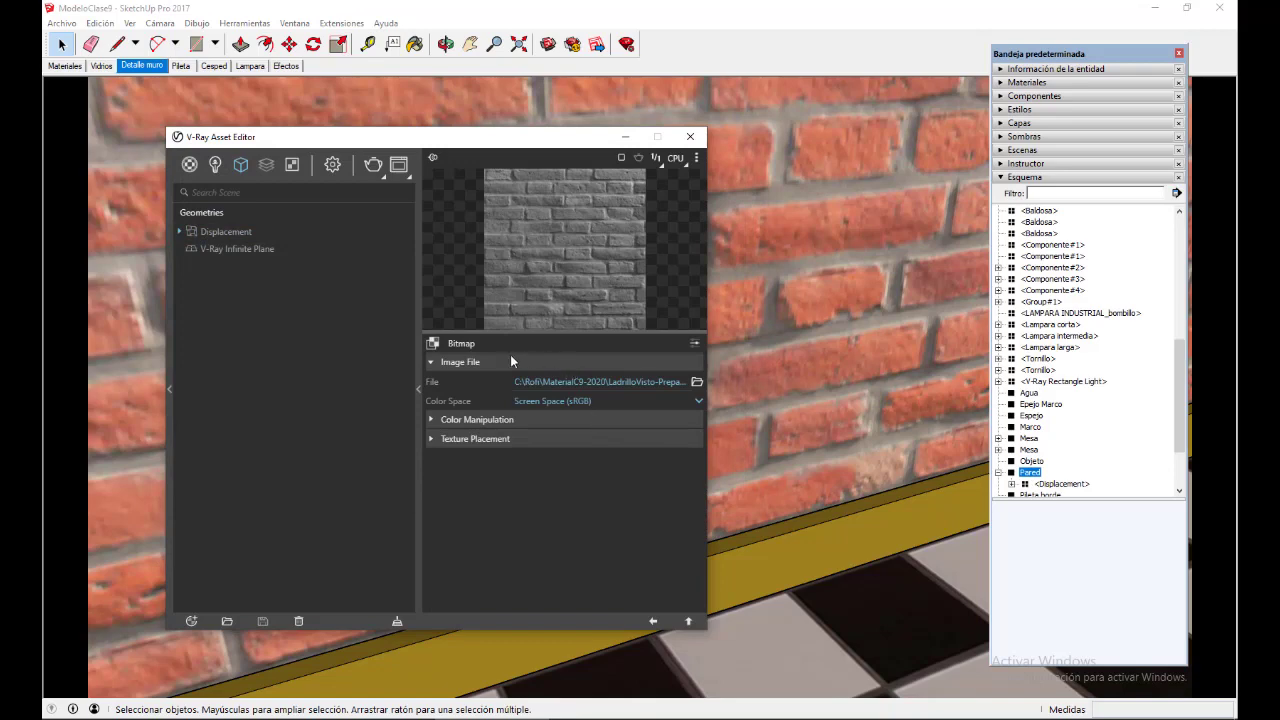
{"action": "left_click", "coordinate": [653, 621]}
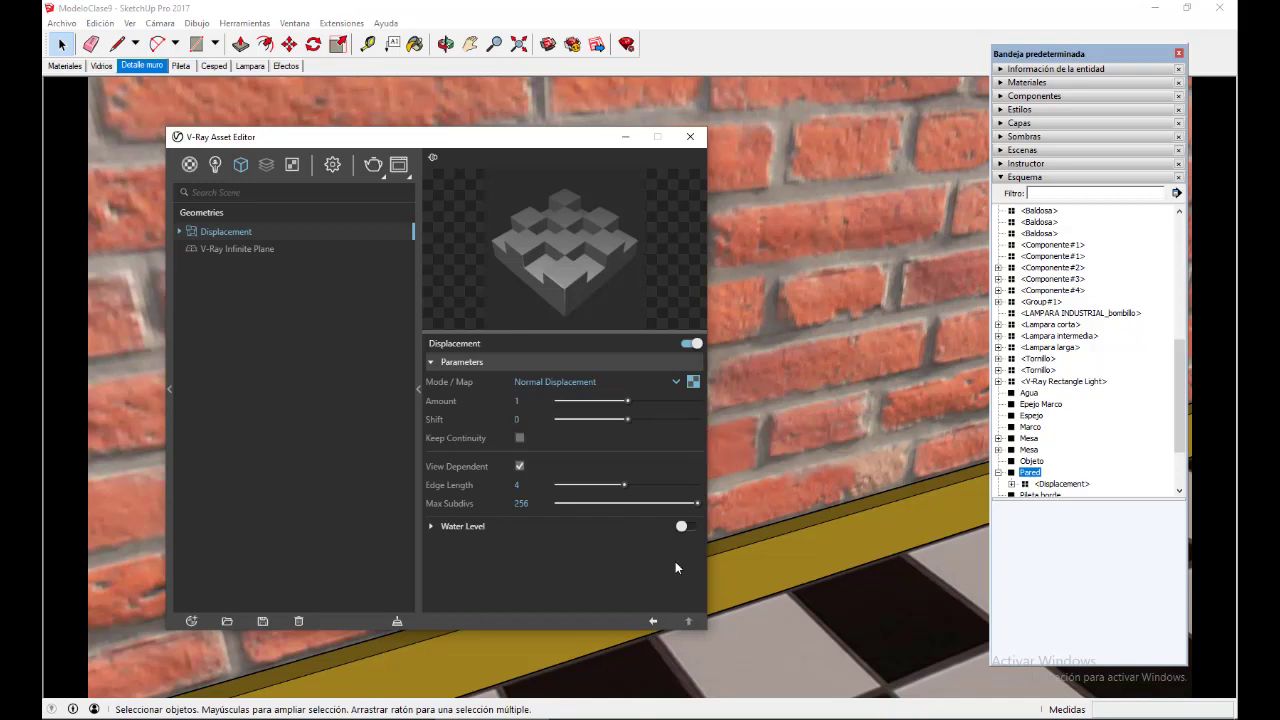
Render the displaced brick wall and move the frame buffer clear of the displacement parameters.
{"action": "left_click", "coordinate": [513, 398]}
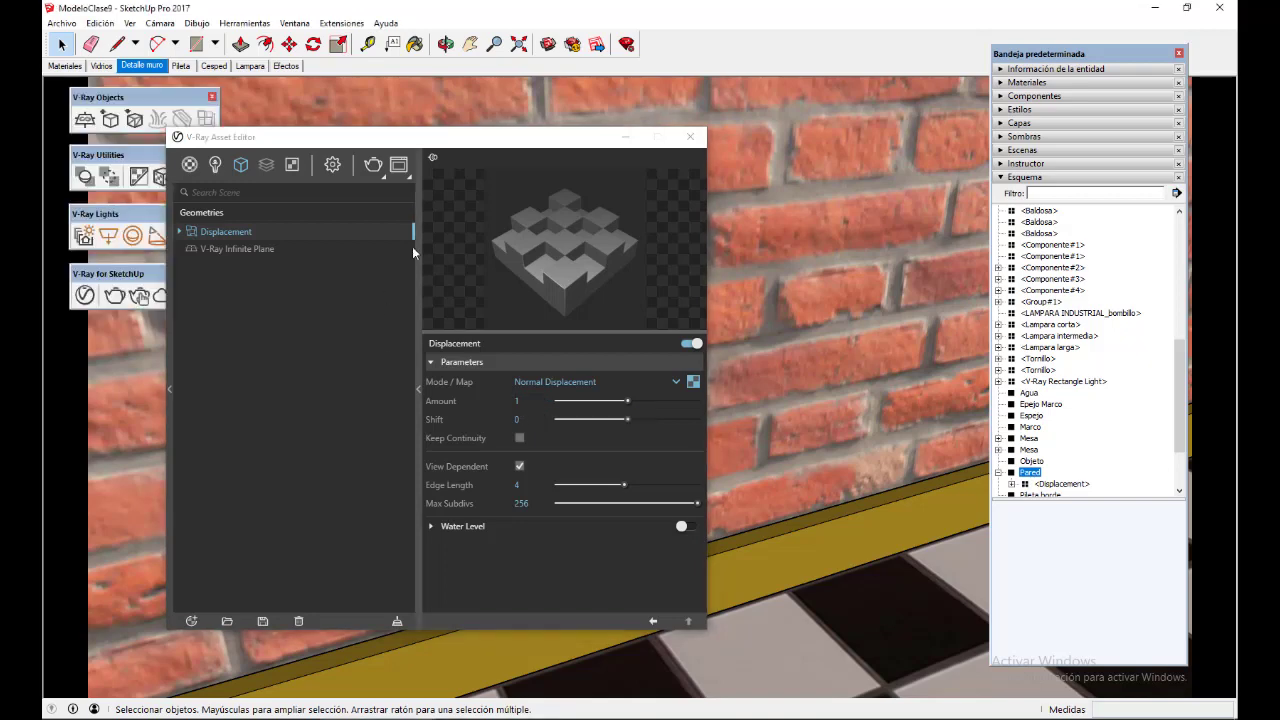
{"action": "left_click", "coordinate": [371, 168]}
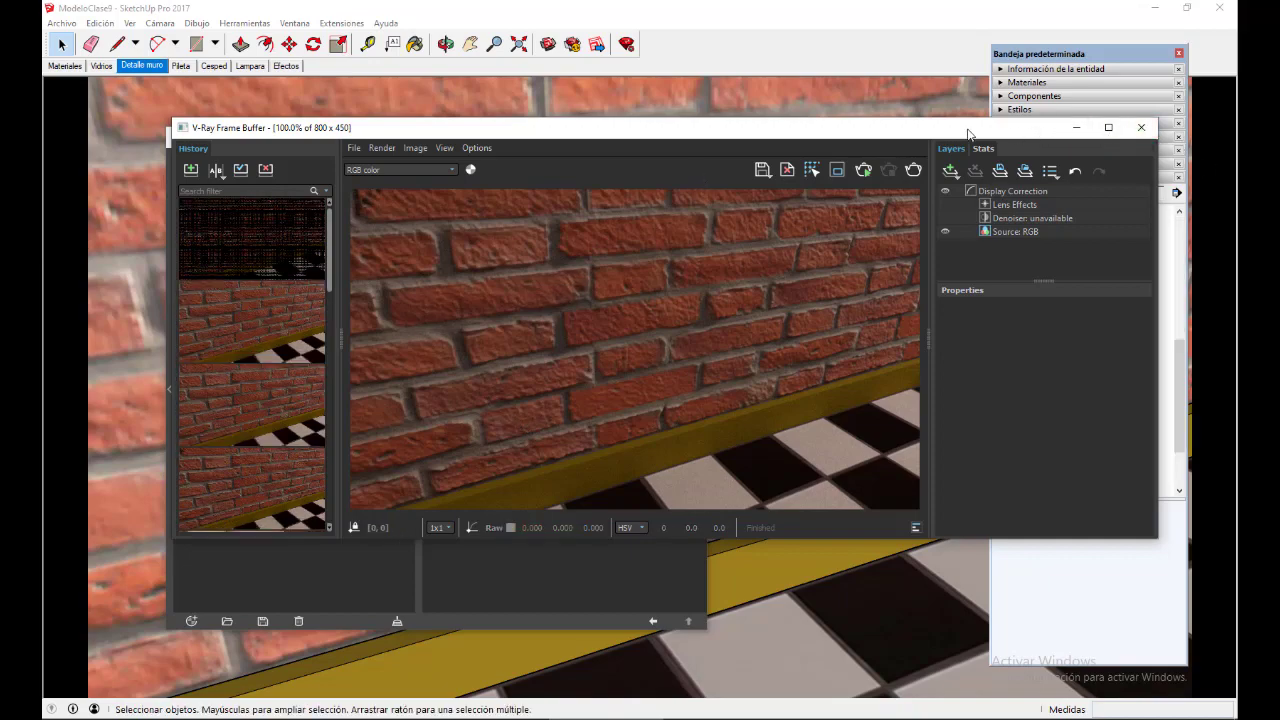
{"action": "left_click_drag", "start_coordinate": [935, 132], "coordinate": [913, 566]}
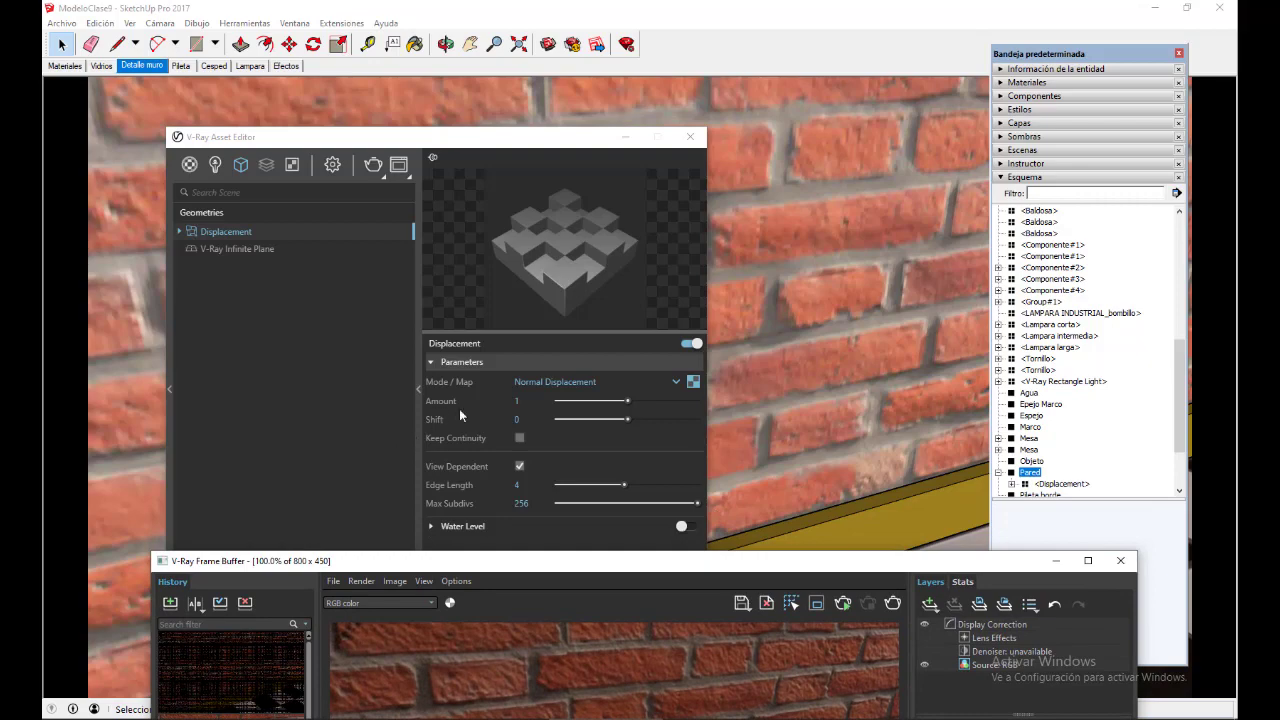
Set the wall's Displacement Amount to 0,7 and enable Keep Continuity.
{"action": "double_click", "coordinate": [516, 402]}
{"action": "type", "text": "0"}
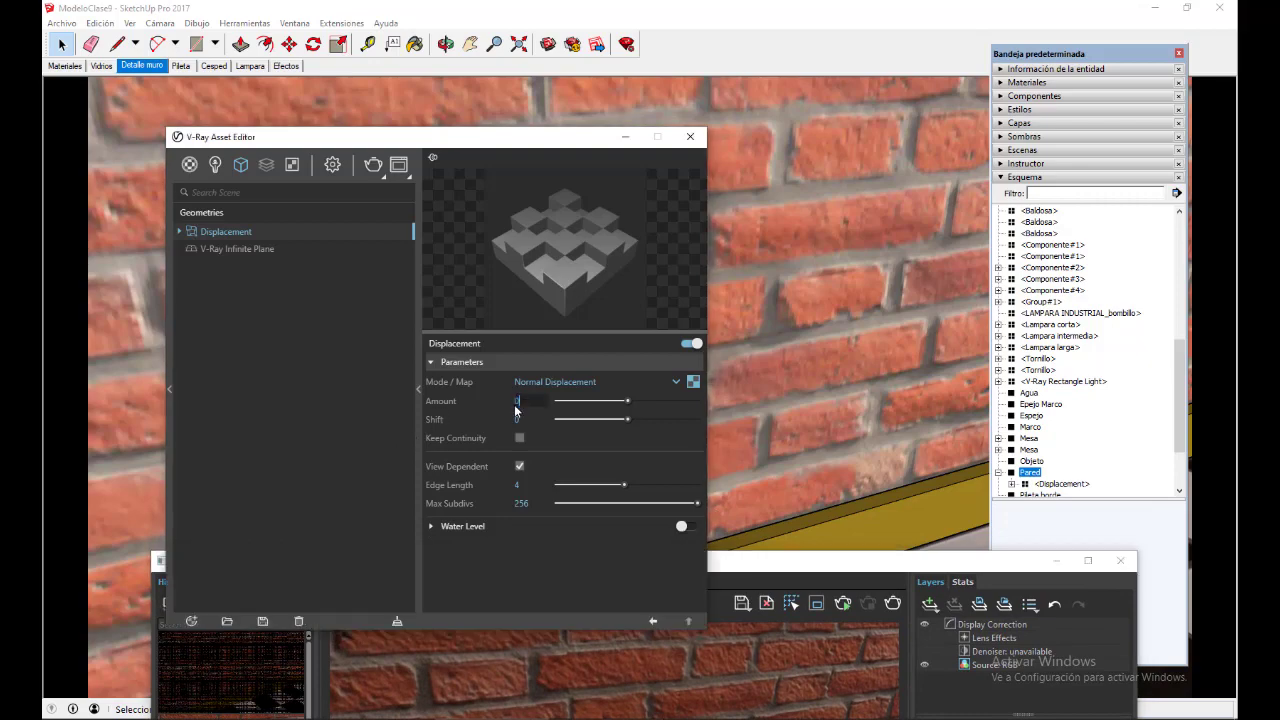
{"action": "type", "text": ",7"}
{"action": "key", "text": "Return"}
Load the third brick wall render from the frame buffer history and inspect the wall's lower edge near the baseboard up close.
{"action": "left_click_drag", "start_coordinate": [829, 569], "coordinate": [843, 145]}
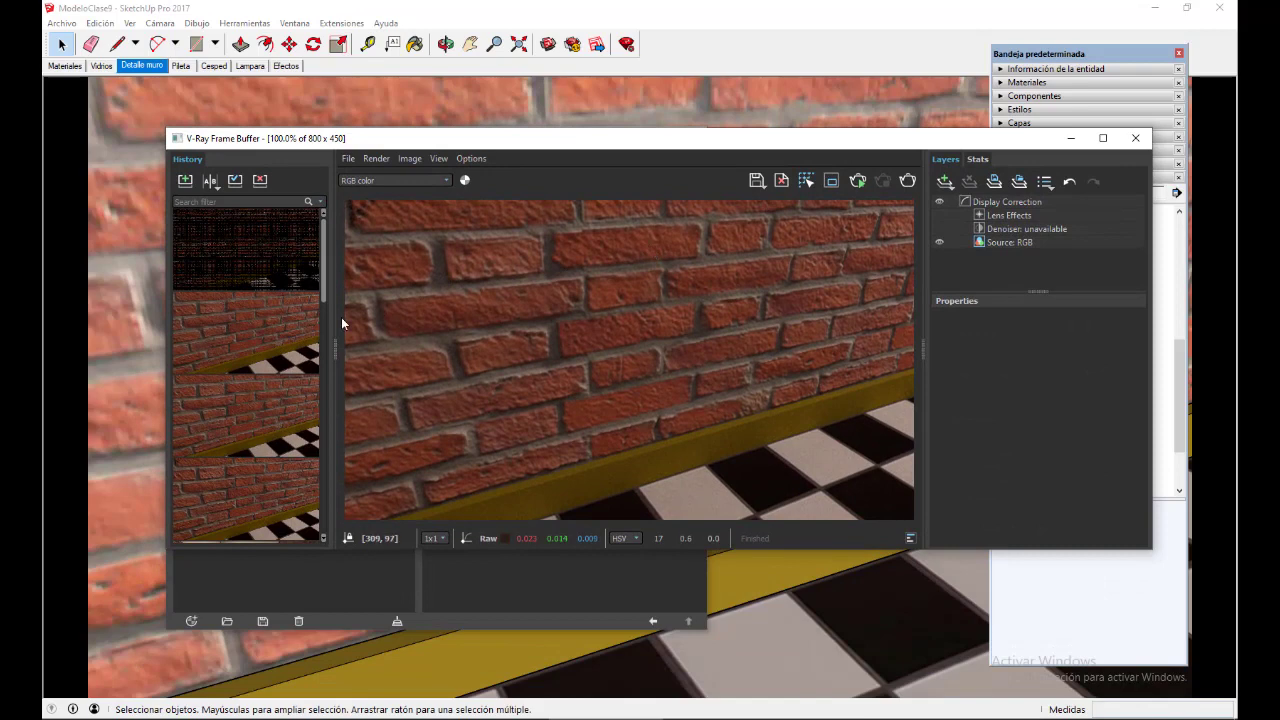
{"action": "left_click", "coordinate": [232, 412]}
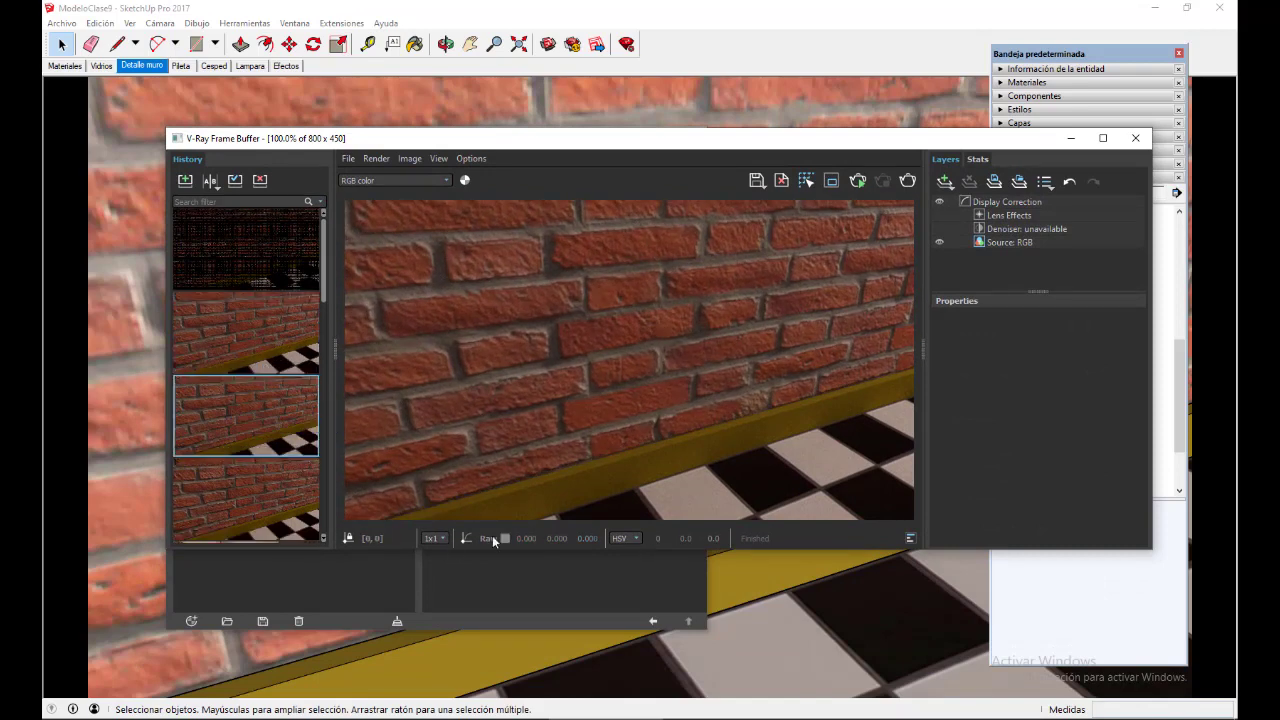
{"action": "scroll", "coordinate": [794, 406], "scroll_direction": "up", "scroll_amount": 2}
{"action": "scroll", "coordinate": [794, 406], "scroll_direction": "up", "scroll_amount": 1}
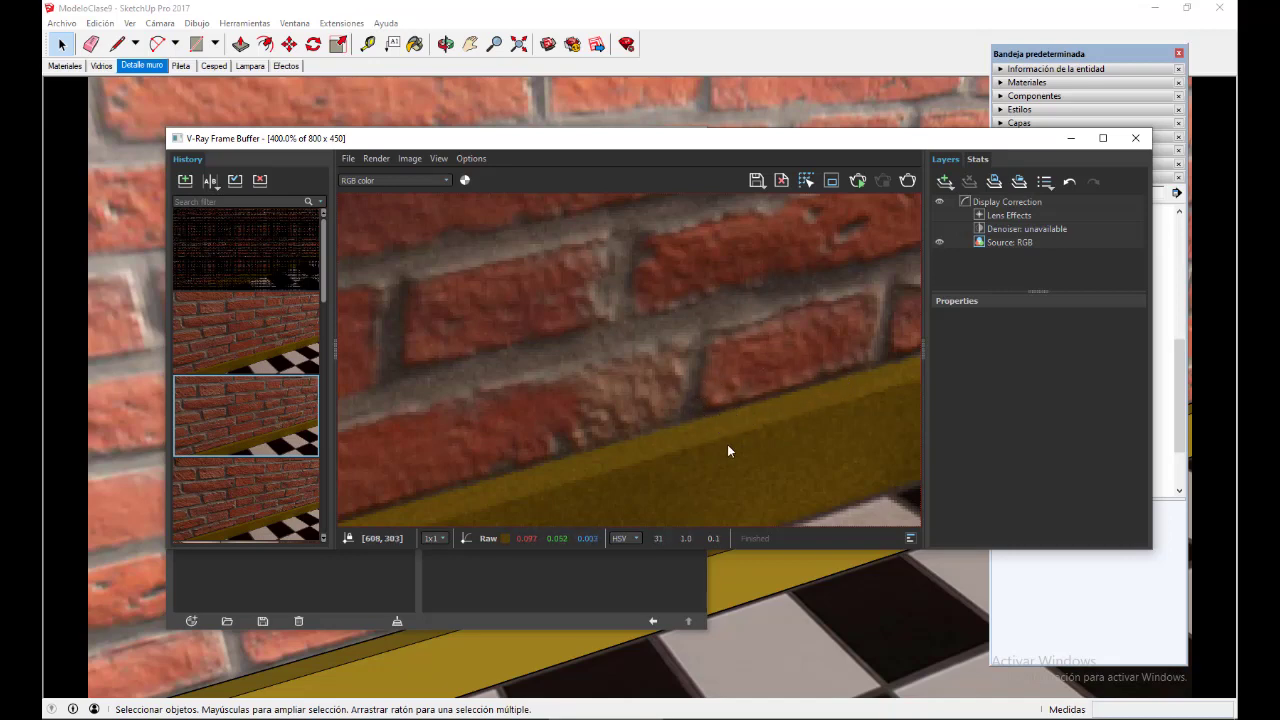
{"action": "scroll", "coordinate": [705, 468], "scroll_direction": "down", "scroll_amount": 2}
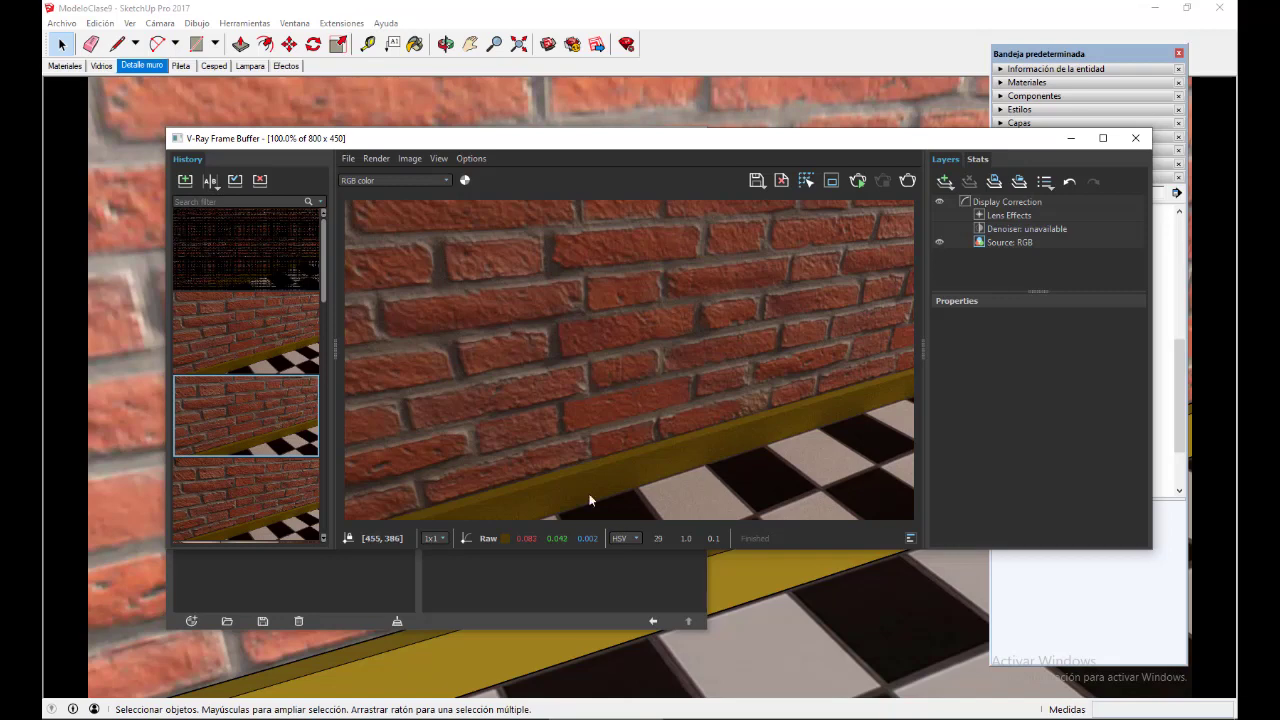
Set the Shift of the wall's Displacement geometry to 0,25.
{"action": "left_click", "coordinate": [577, 581]}
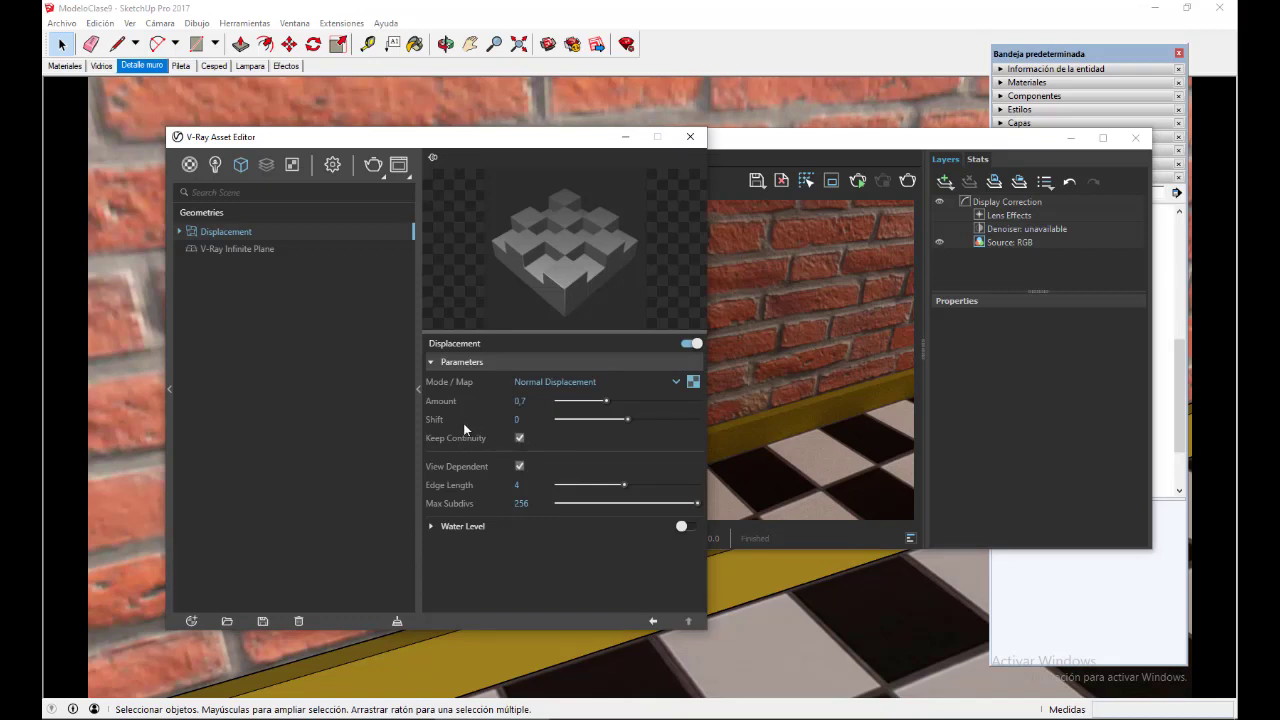
{"action": "left_click", "coordinate": [520, 419]}
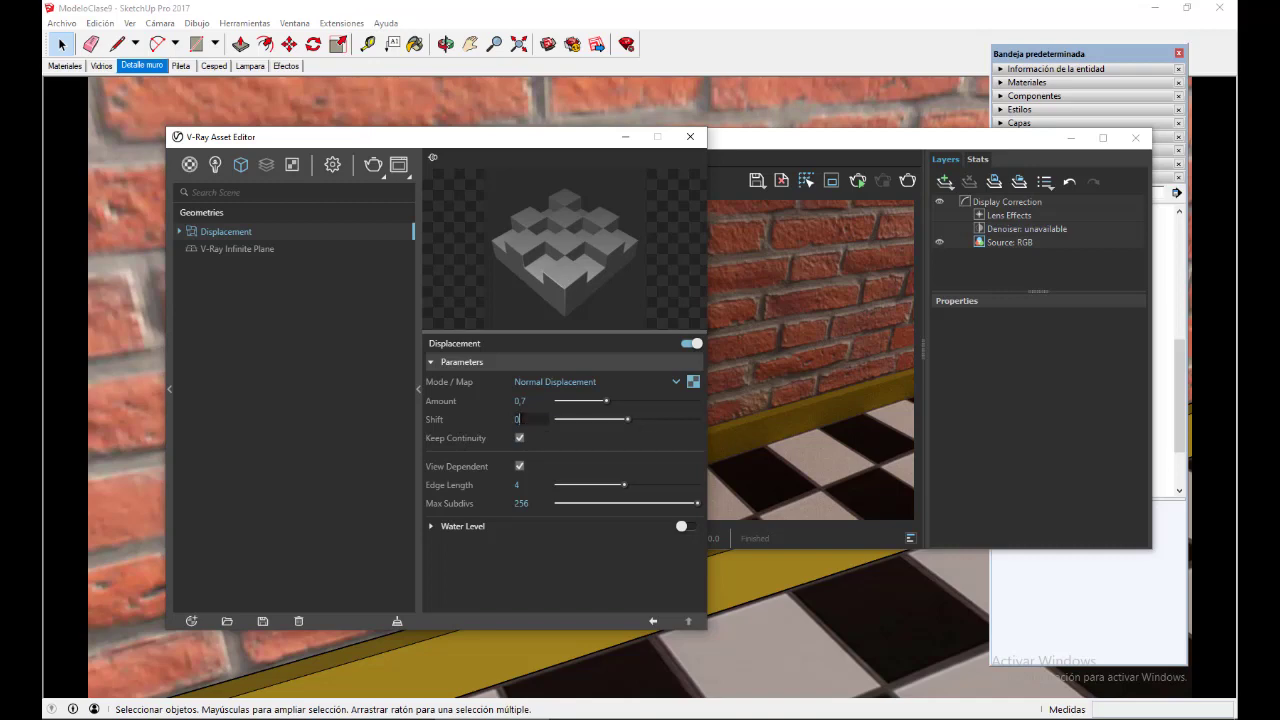
{"action": "type", "text": ",25"}
{"action": "left_click", "coordinate": [537, 400]}
Compare the second and third brick wall renders in the history with the A/B split view, shifting the divider across the bricks.
{"action": "left_click", "coordinate": [858, 139]}
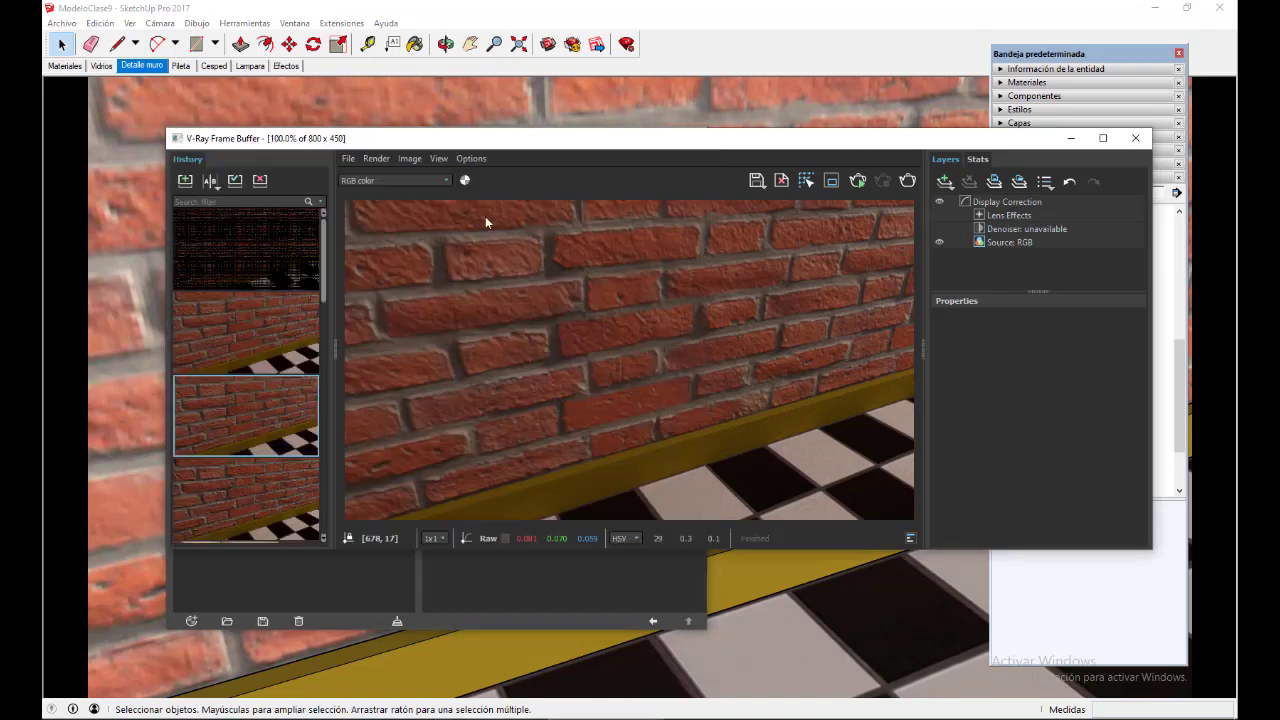
{"action": "double_click", "coordinate": [247, 322]}
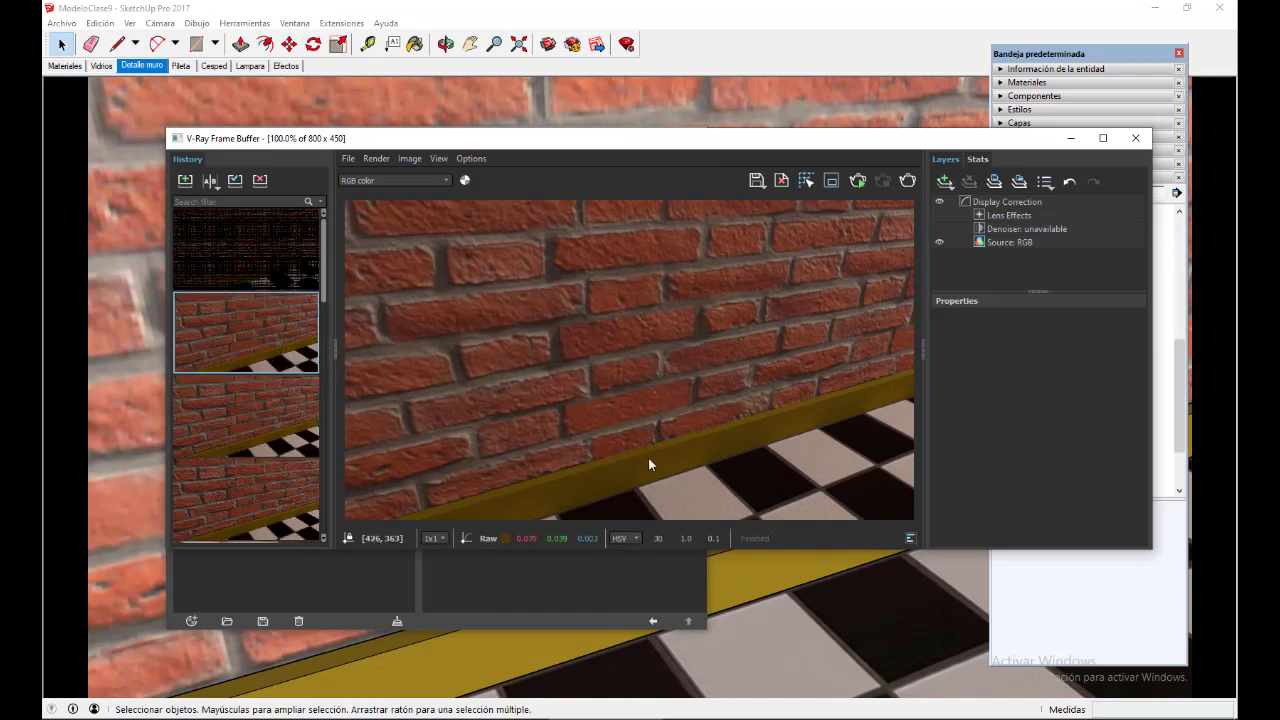
{"action": "left_click", "coordinate": [210, 180]}
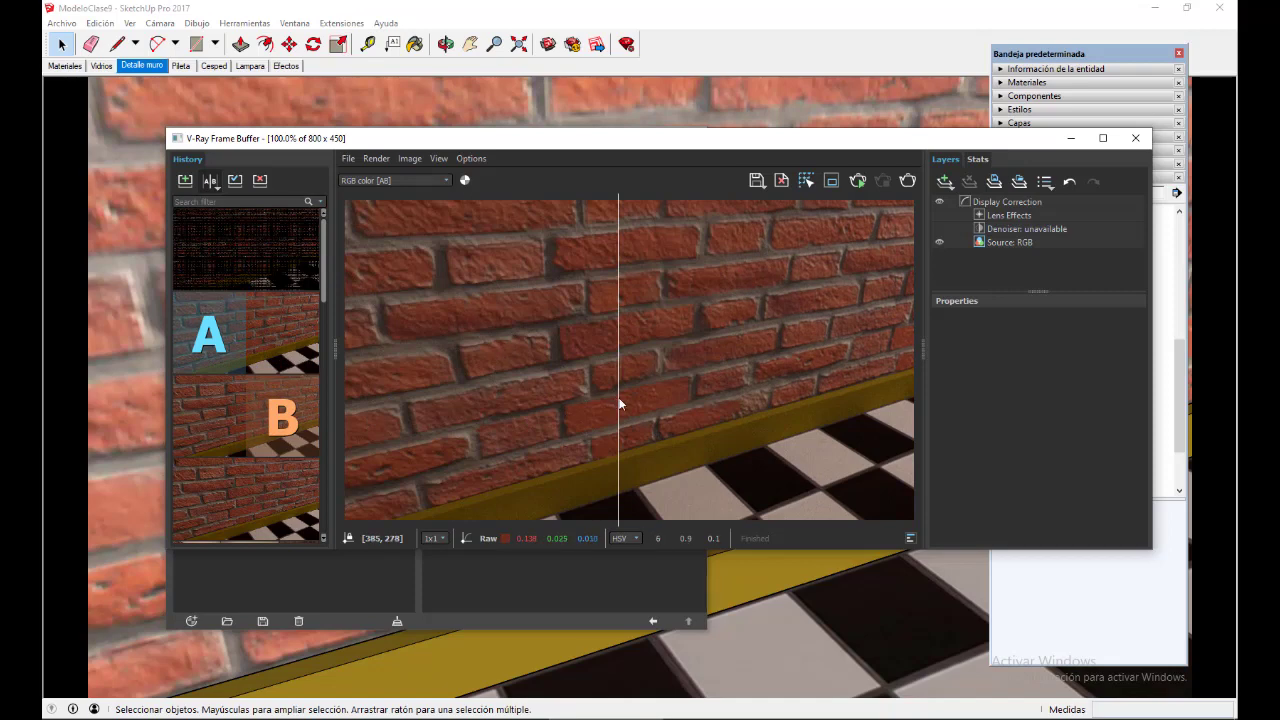
{"action": "left_click_drag", "start_coordinate": [618, 401], "coordinate": [587, 438]}
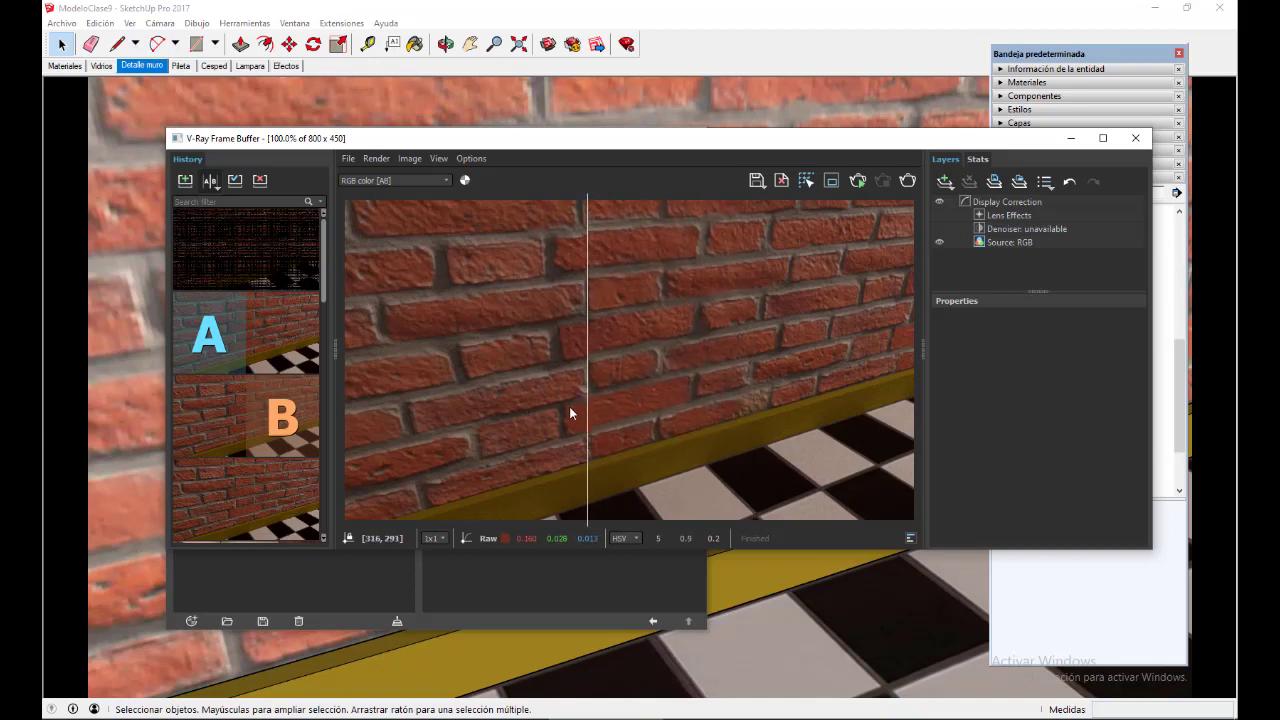
Collapse the displacement parameters in the Asset Editor and switch to the Efectos scene.
{"action": "left_click", "coordinate": [546, 584]}
{"action": "left_click", "coordinate": [418, 389]}
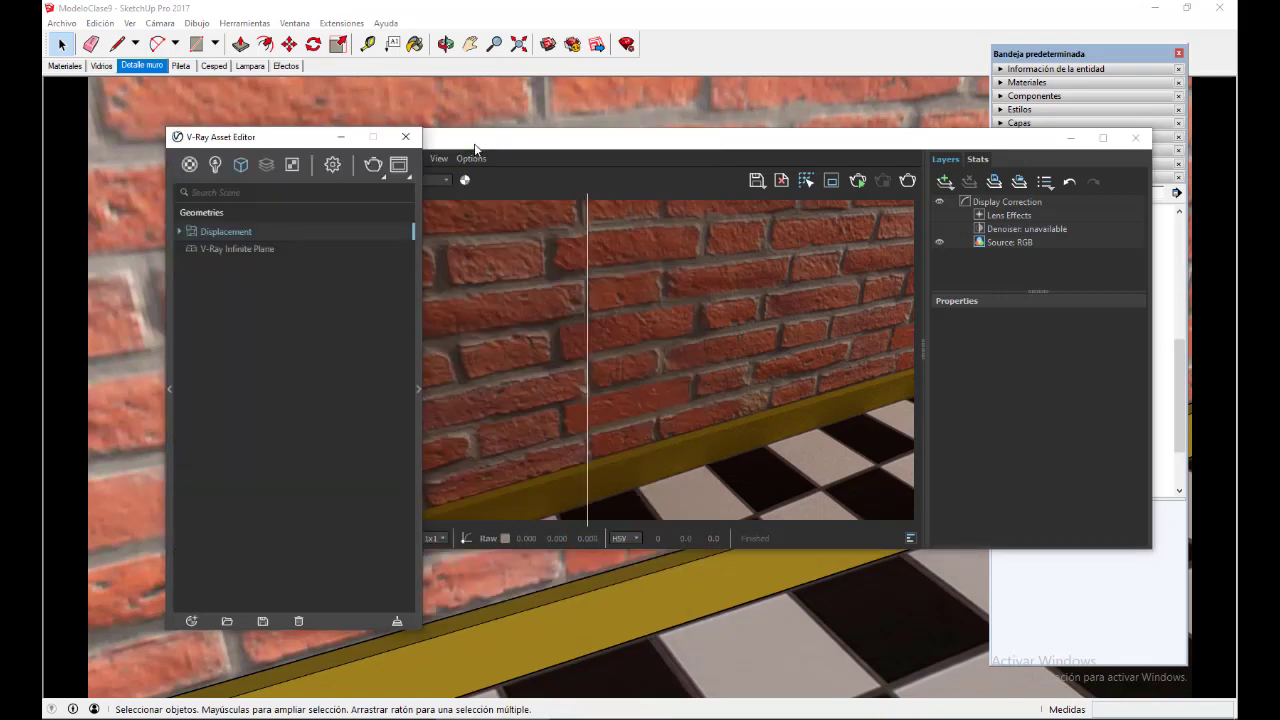
{"action": "left_click", "coordinate": [143, 66]}
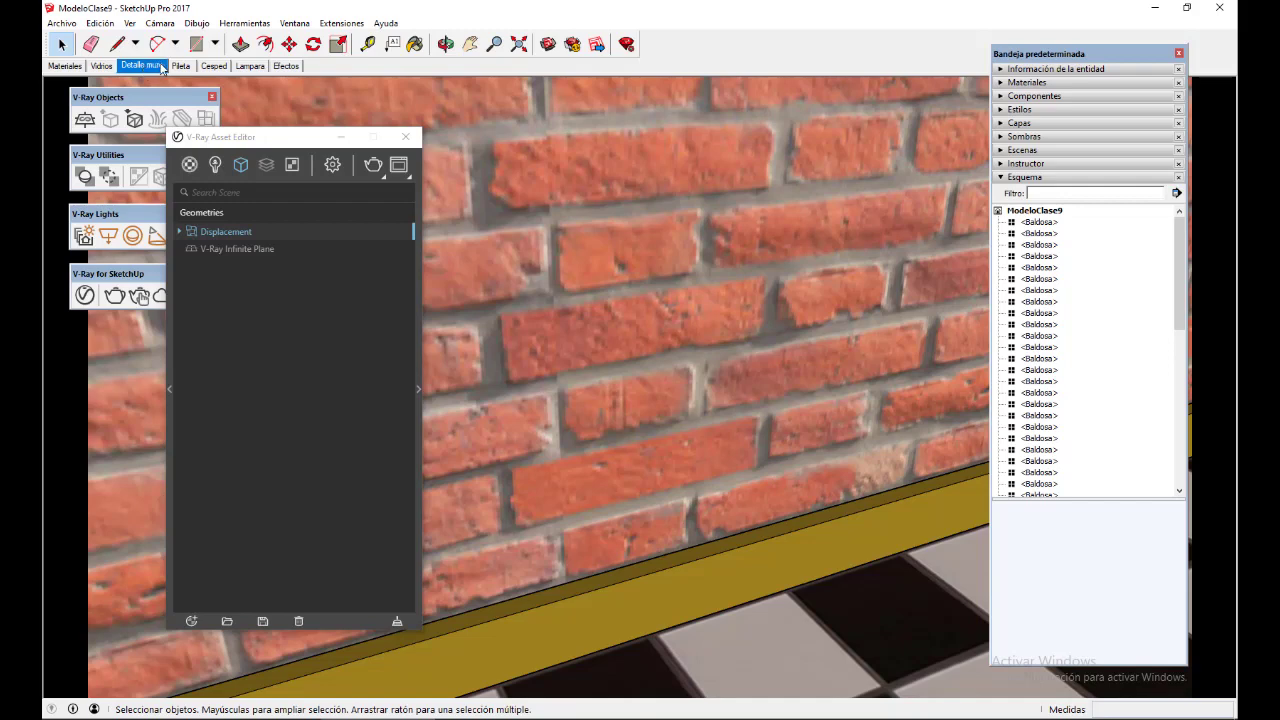
{"action": "left_click", "coordinate": [288, 66]}
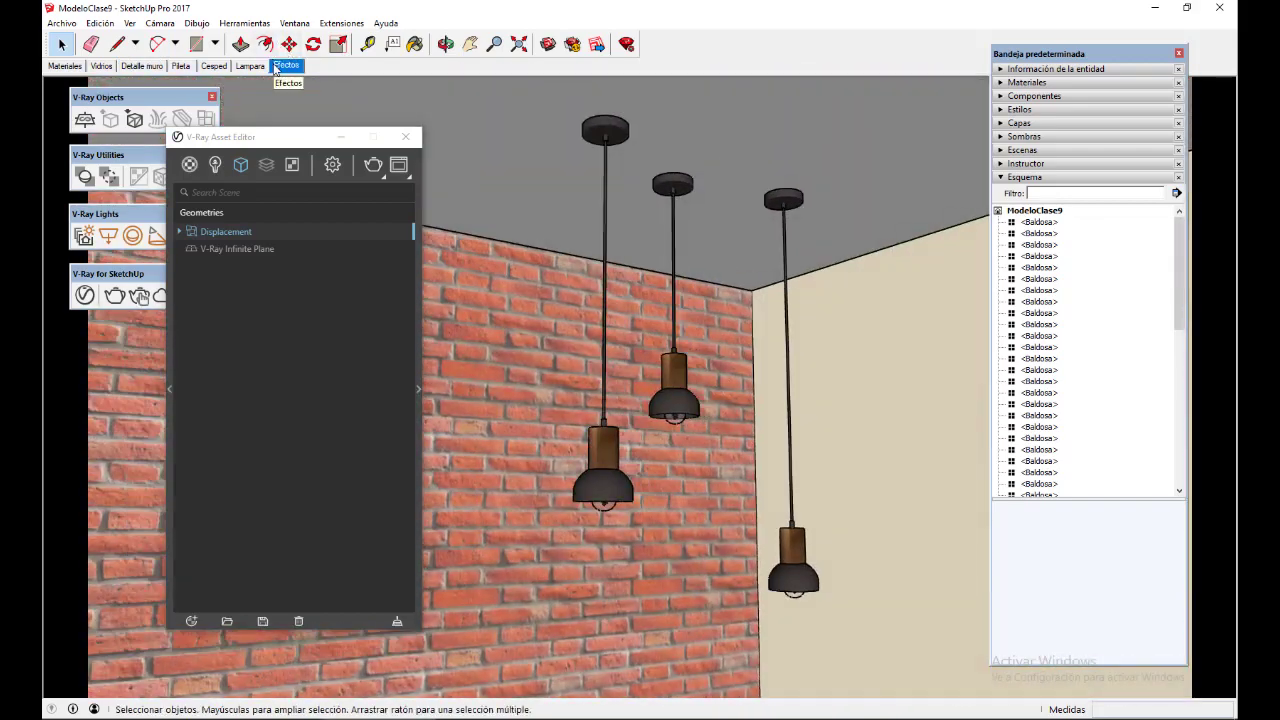
Turn on the Lampara corta, Lampara intermedia and Lampara larga lights and render the Efectos scene.
{"action": "left_click", "coordinate": [215, 165]}
{"action": "left_click", "coordinate": [193, 232]}
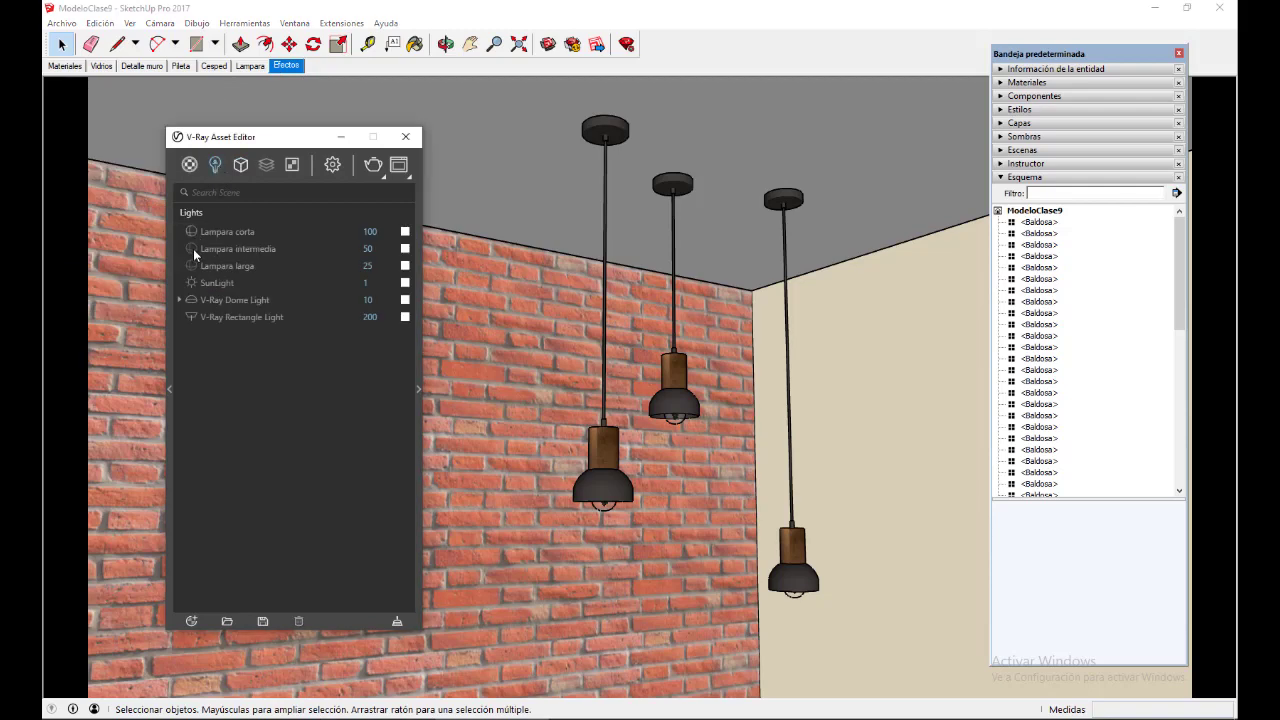
{"action": "left_click", "coordinate": [192, 249]}
{"action": "left_click", "coordinate": [192, 266]}
{"action": "left_click", "coordinate": [372, 166]}
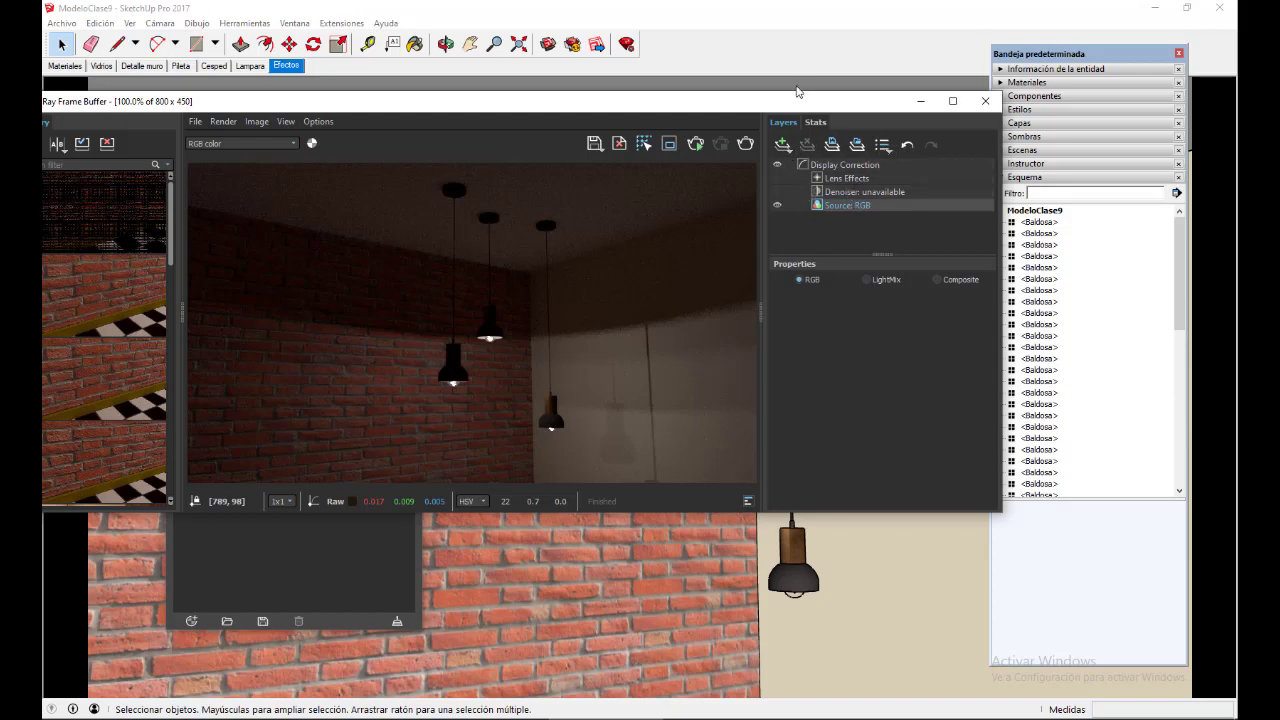
Enable the bloom/glare effect in the Lens Effects layer, with size about 41,964 and intensity about 1,205.
{"action": "left_click", "coordinate": [784, 146]}
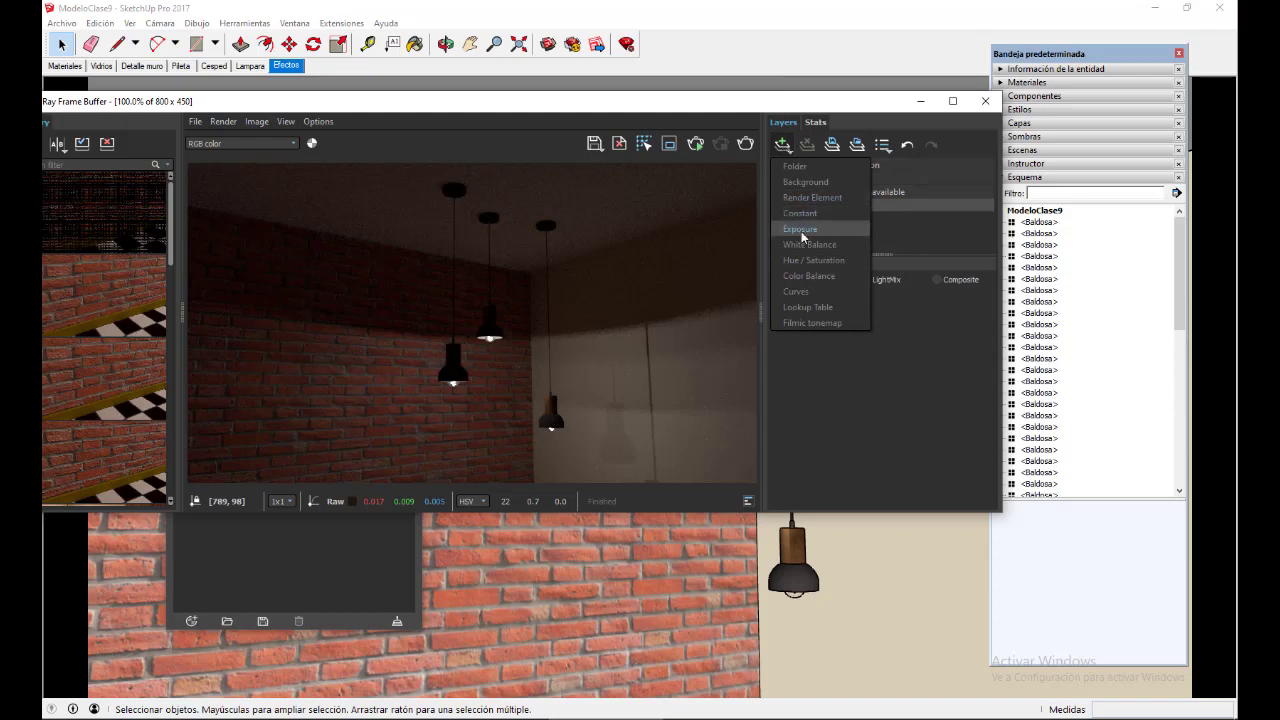
{"action": "left_click", "coordinate": [893, 399]}
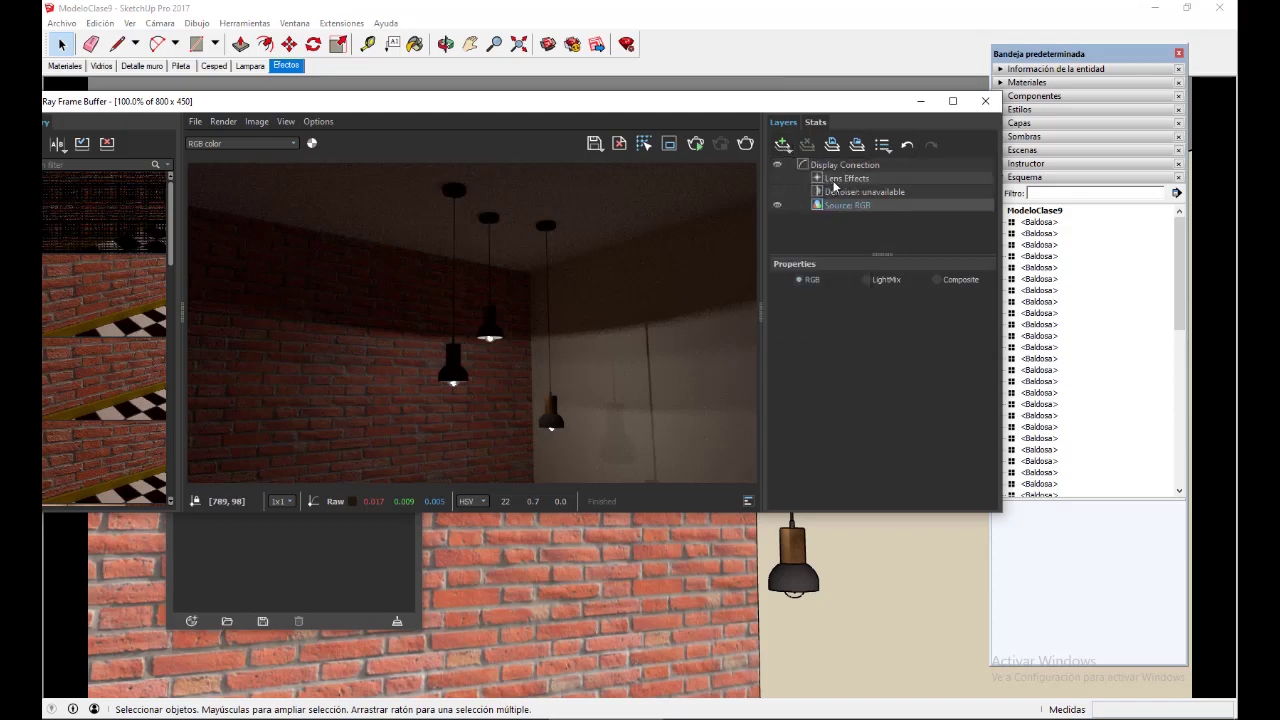
{"action": "left_click", "coordinate": [834, 180]}
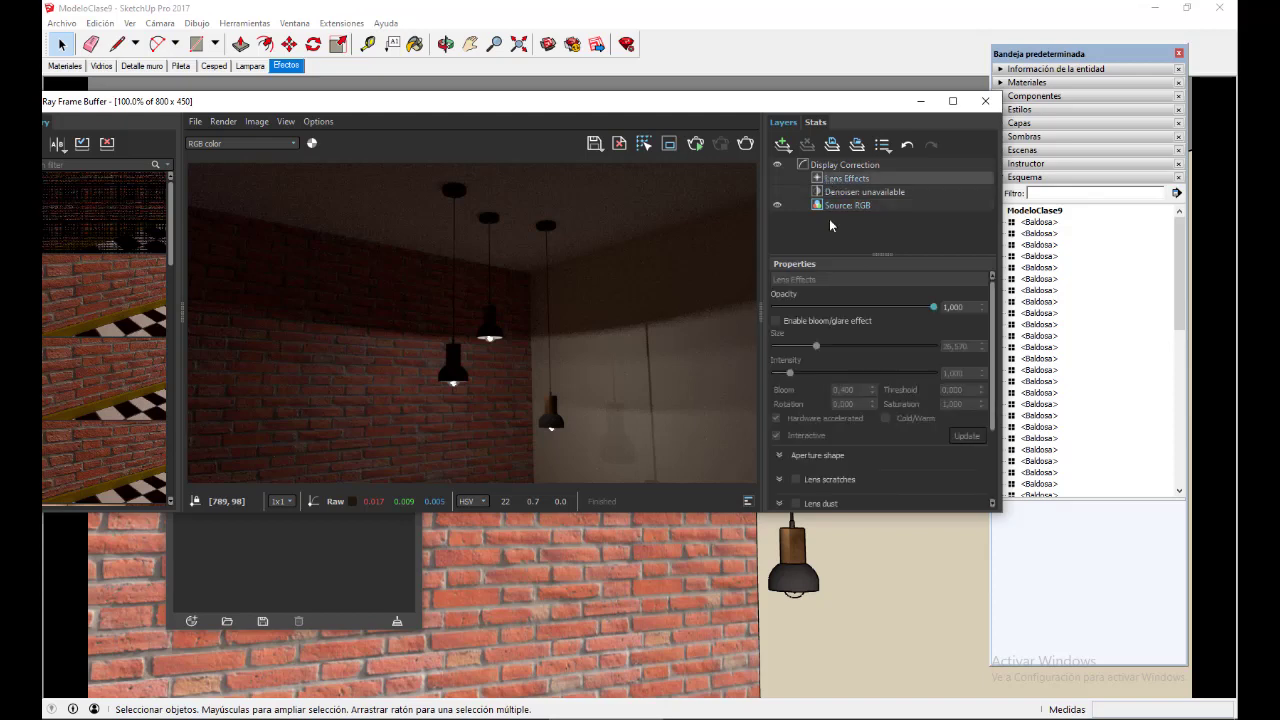
{"action": "left_click", "coordinate": [776, 321]}
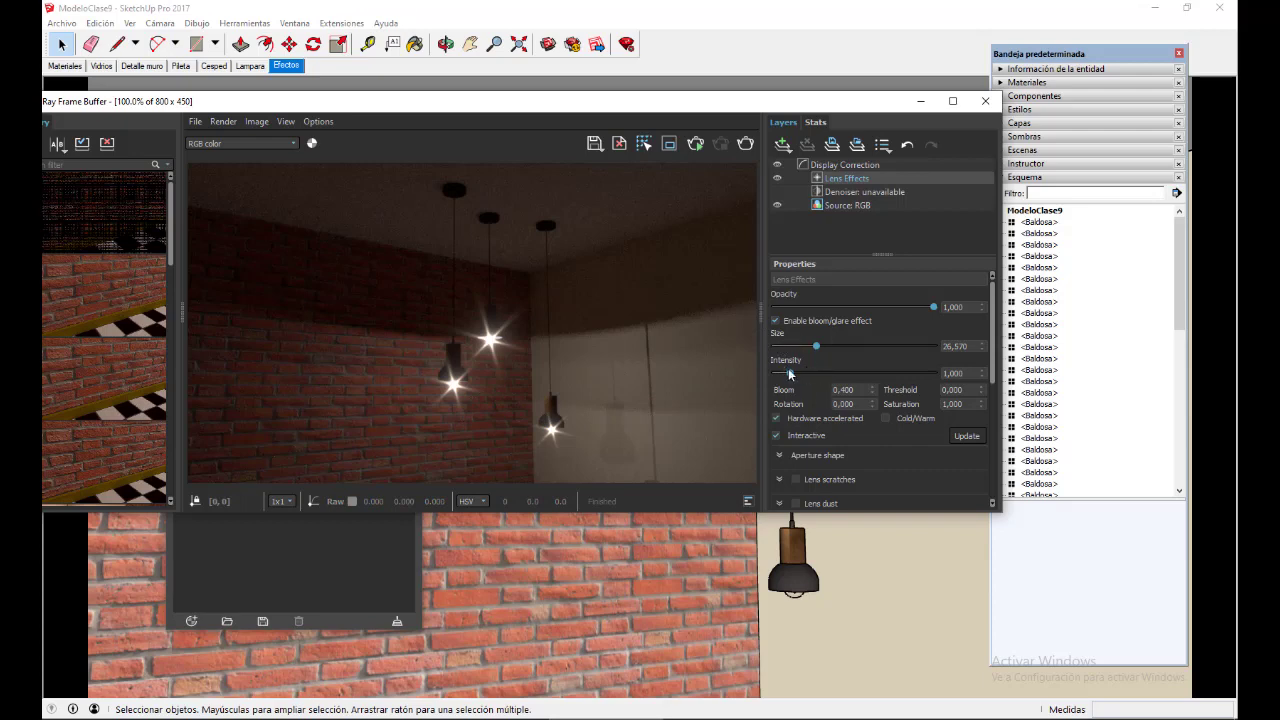
{"action": "left_click_drag", "start_coordinate": [816, 346], "coordinate": [793, 375]}
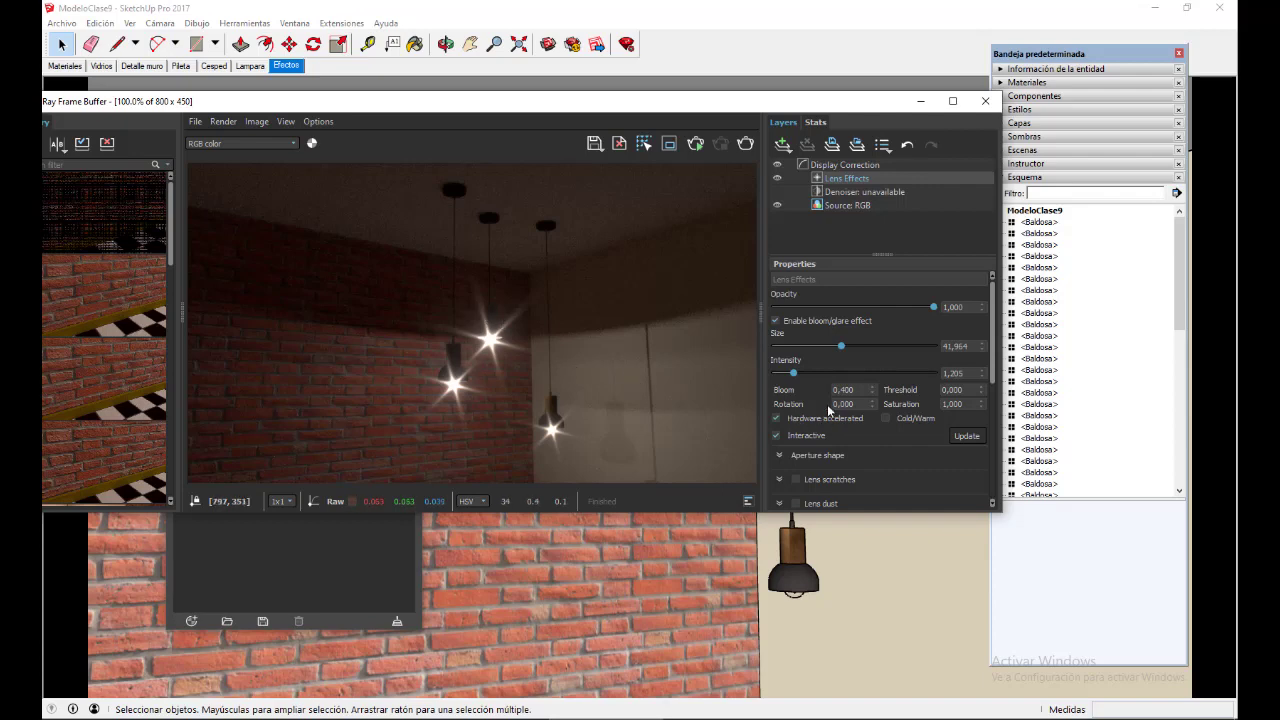
Try Bloom values of 0,8 and 1 on the lamp glare and restore it to 0,4.
{"action": "left_click_drag", "start_coordinate": [858, 390], "coordinate": [842, 390]}
{"action": "type", "text": "8"}
{"action": "key", "text": "Return"}
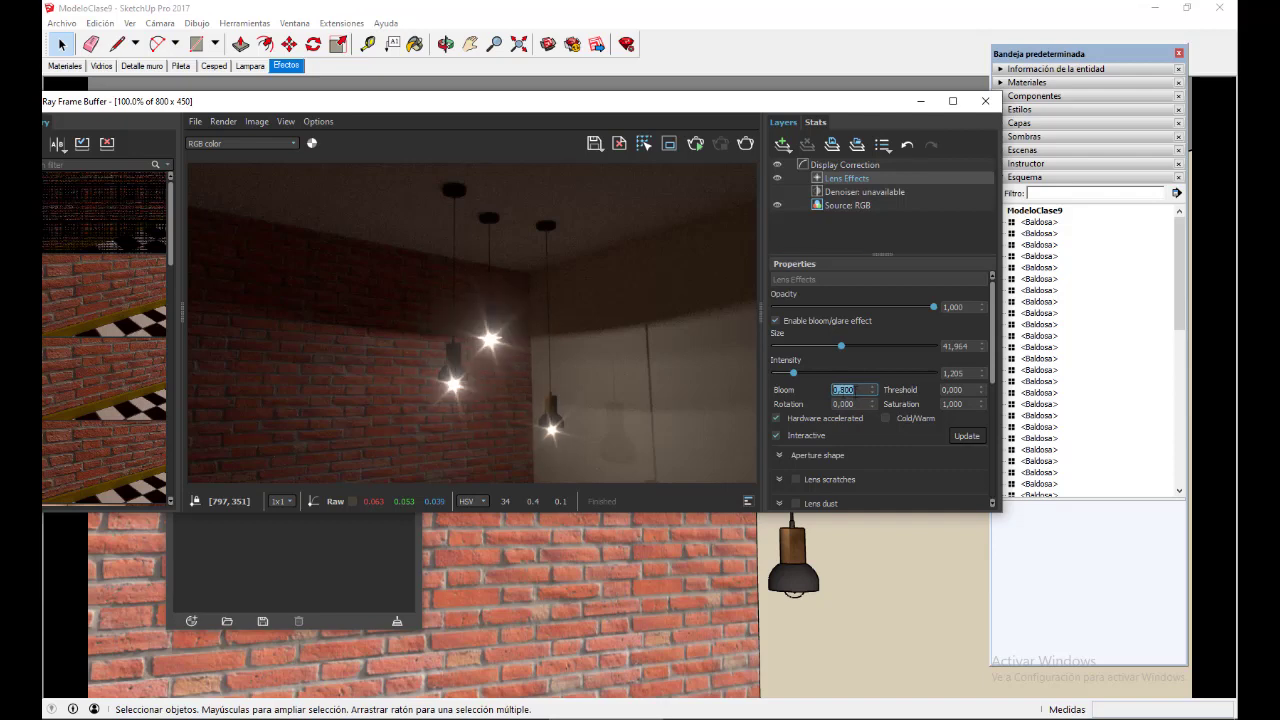
{"action": "type", "text": "1"}
{"action": "key", "text": "Return"}
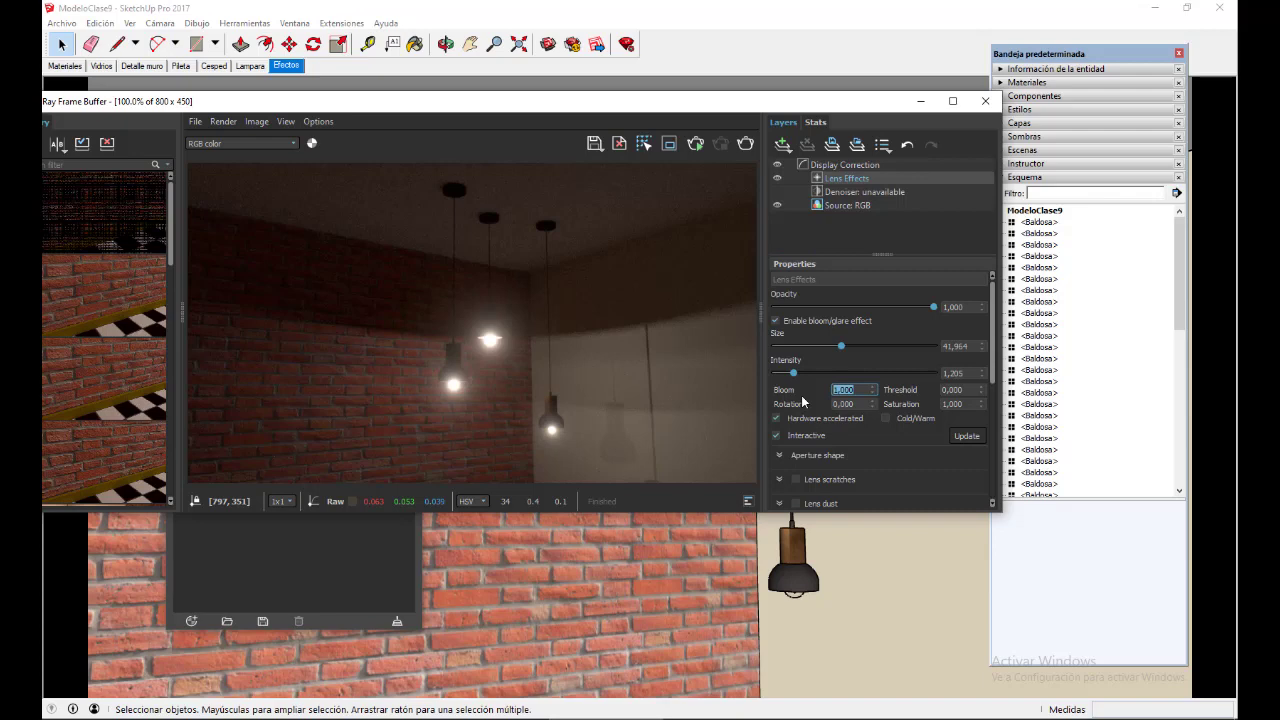
{"action": "type", "text": "0,4"}
{"action": "key", "text": "Return"}
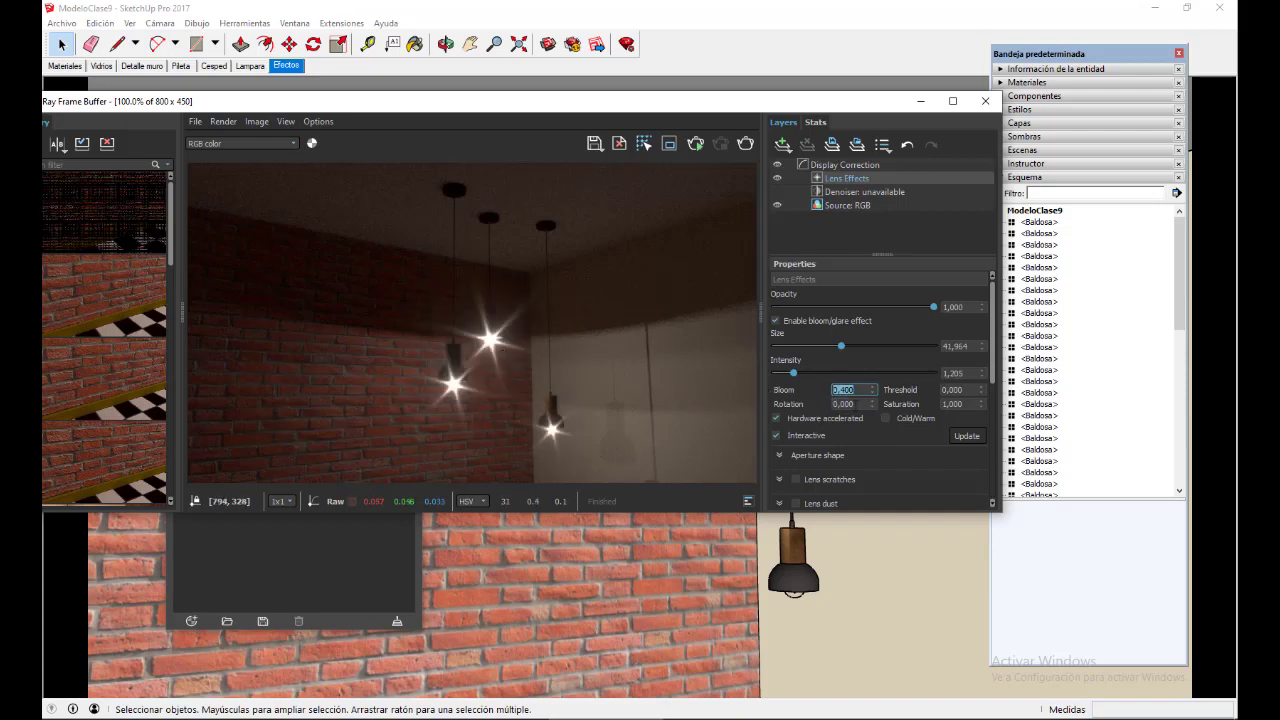
Try a glare Threshold of 3 in the Lens Effects and reset it to 0.
{"action": "left_click", "coordinate": [966, 390]}
{"action": "left_click_drag", "start_coordinate": [967, 390], "coordinate": [932, 389]}
{"action": "type", "text": "3"}
{"action": "key", "text": "Return"}
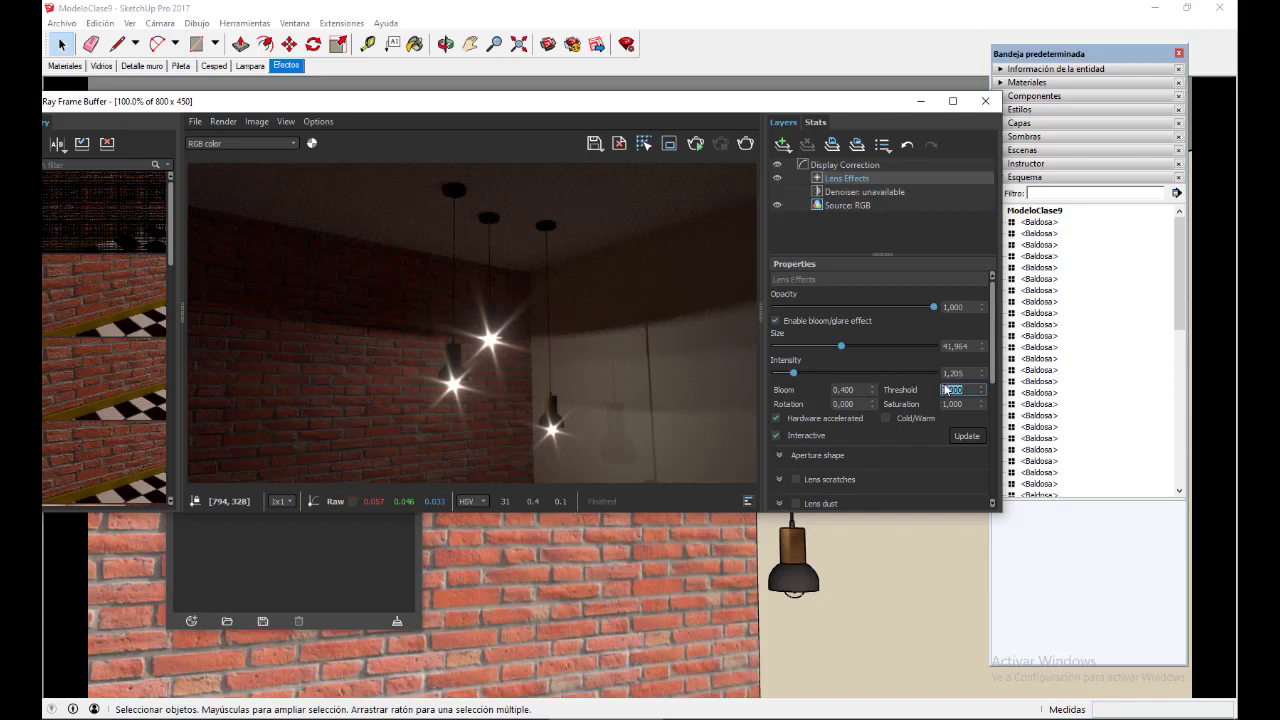
{"action": "type", "text": "0"}
{"action": "key", "text": "Return"}
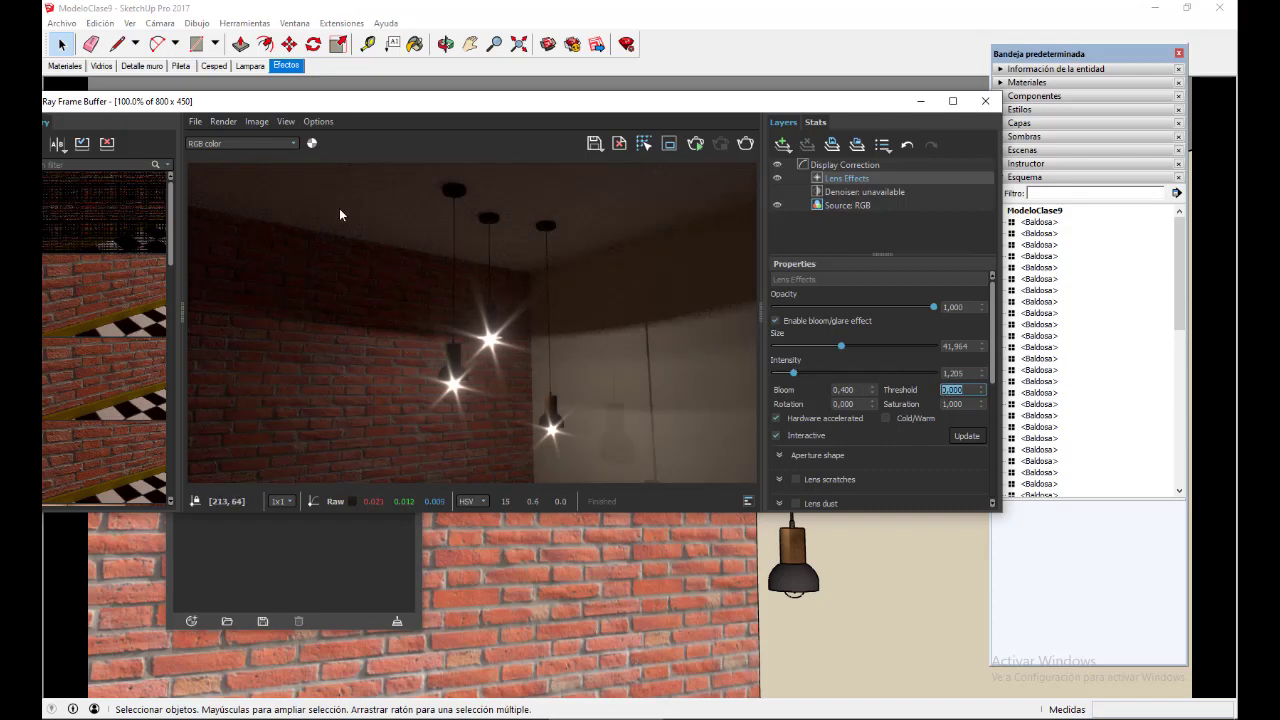
Examine the Glare channel with a trial Threshold of 3, reset the Threshold to 0 and return to the RGB color channel.
{"action": "left_click", "coordinate": [283, 145]}
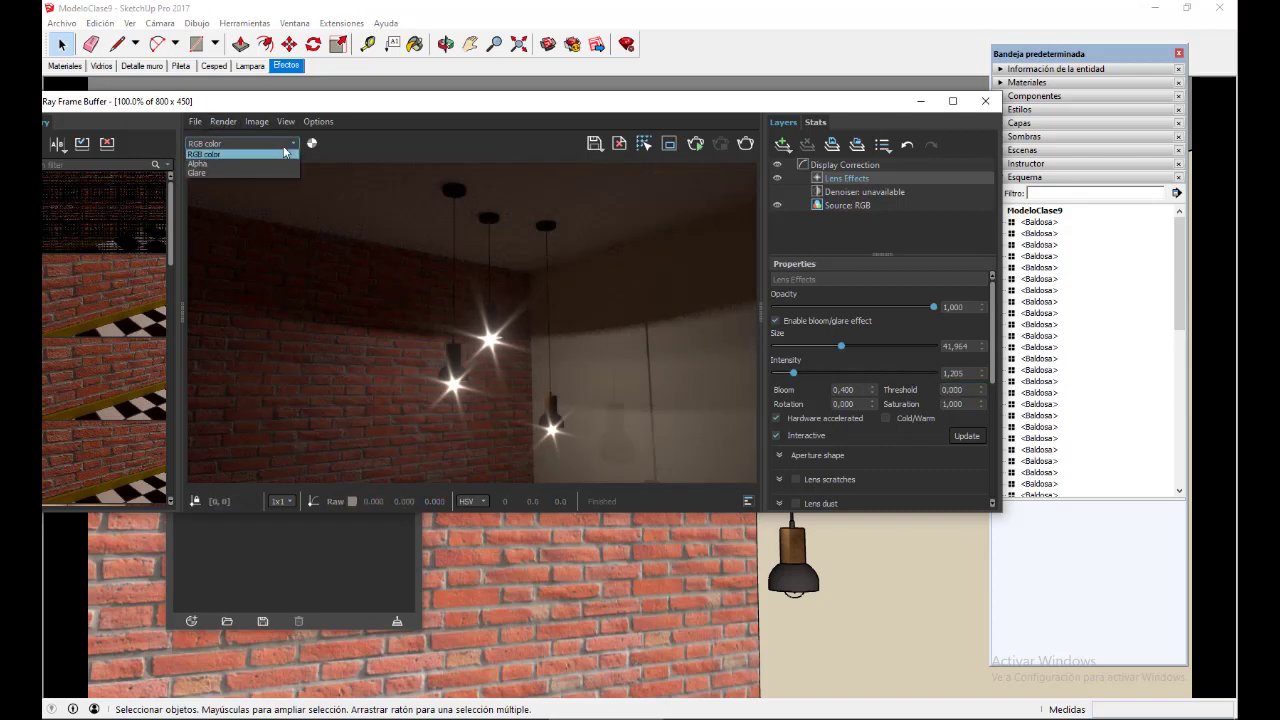
{"action": "left_click", "coordinate": [201, 174]}
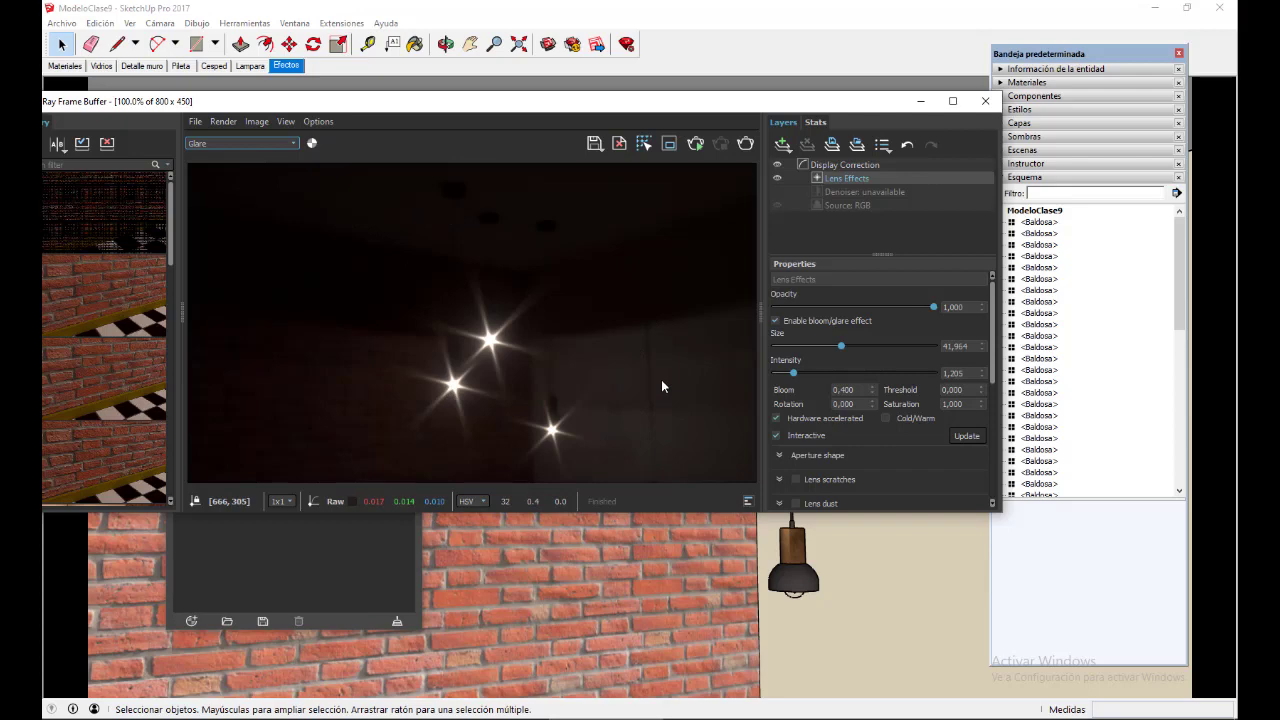
{"action": "left_click", "coordinate": [952, 389]}
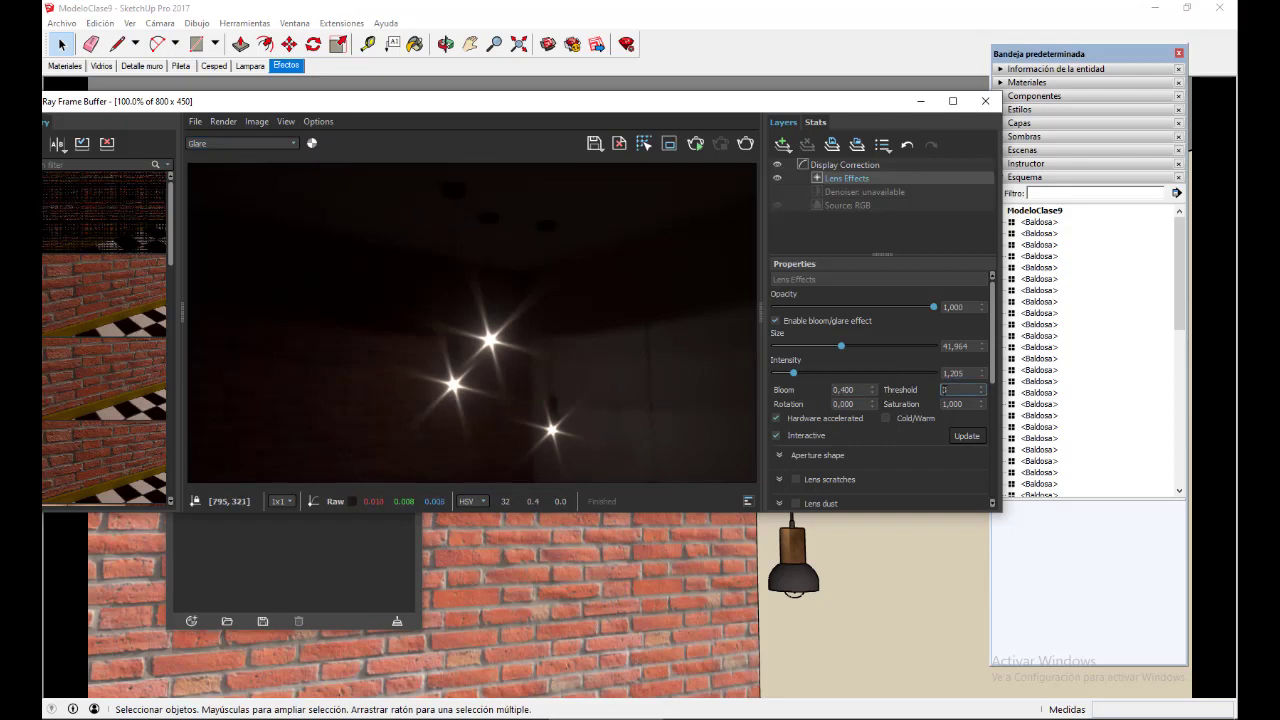
{"action": "key", "text": "Return"}
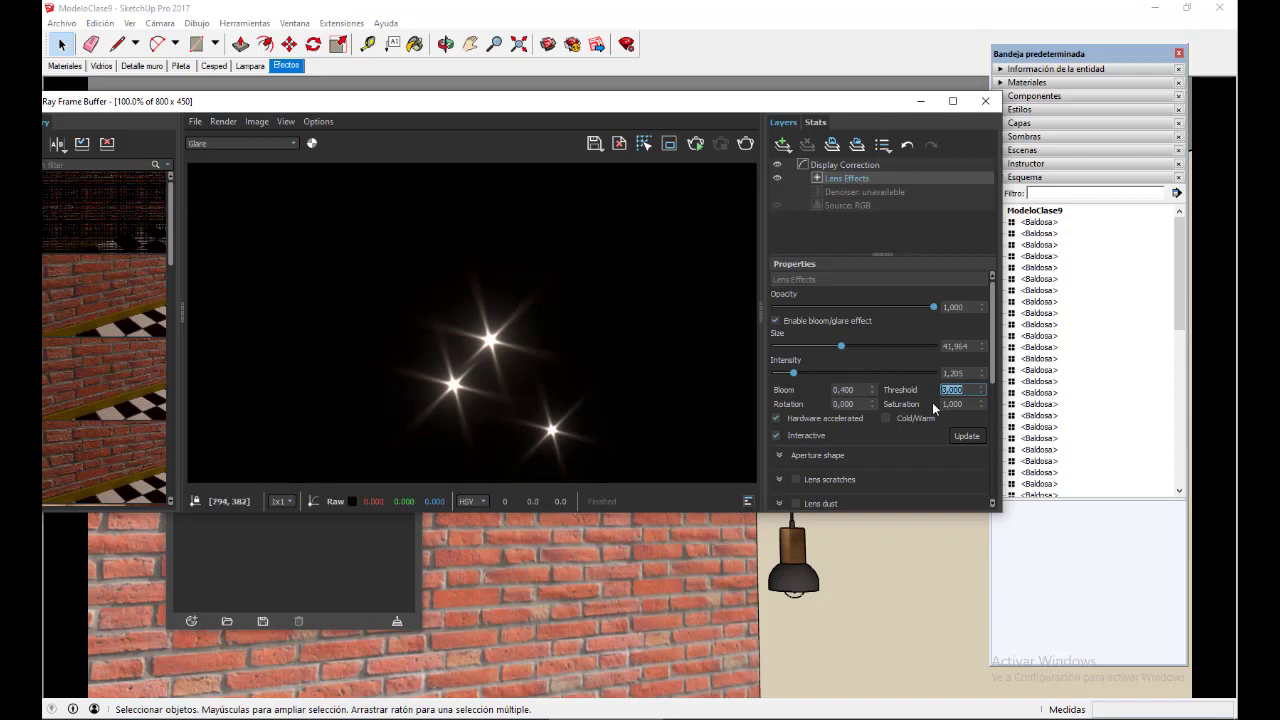
{"action": "type", "text": "0"}
{"action": "key", "text": "Return"}
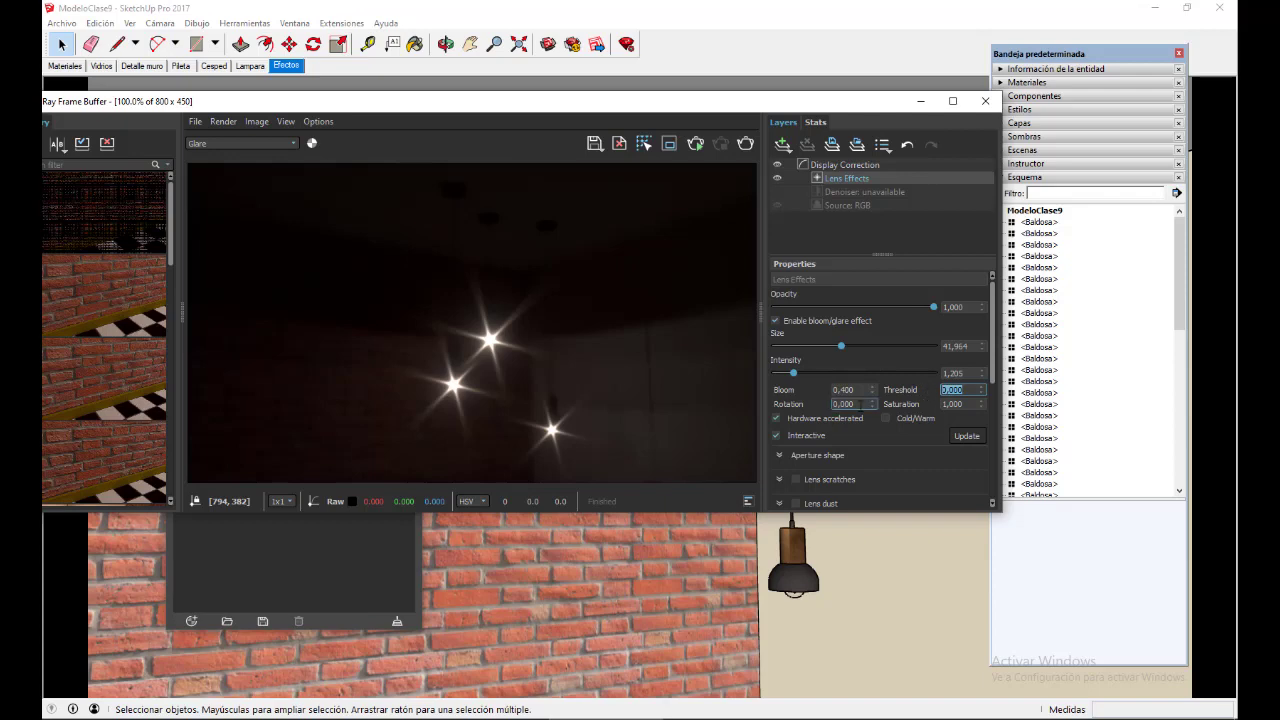
{"action": "left_click", "coordinate": [256, 143]}
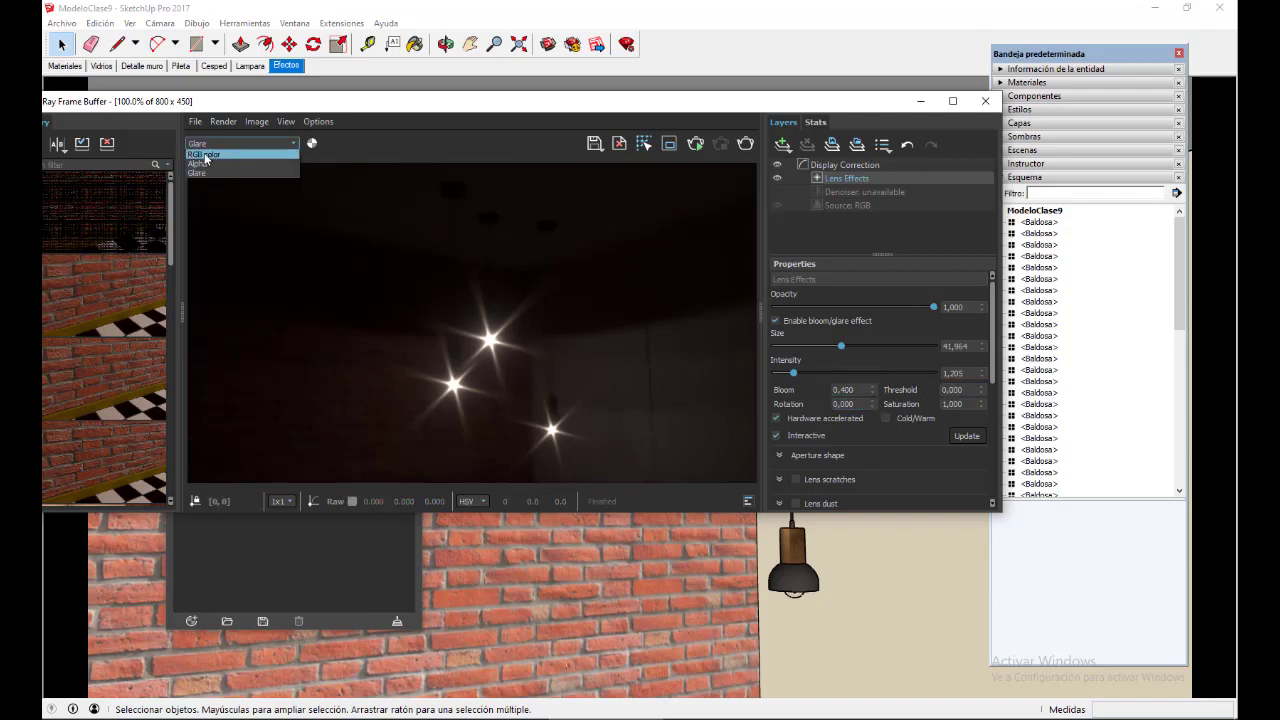
{"action": "left_click", "coordinate": [204, 154]}
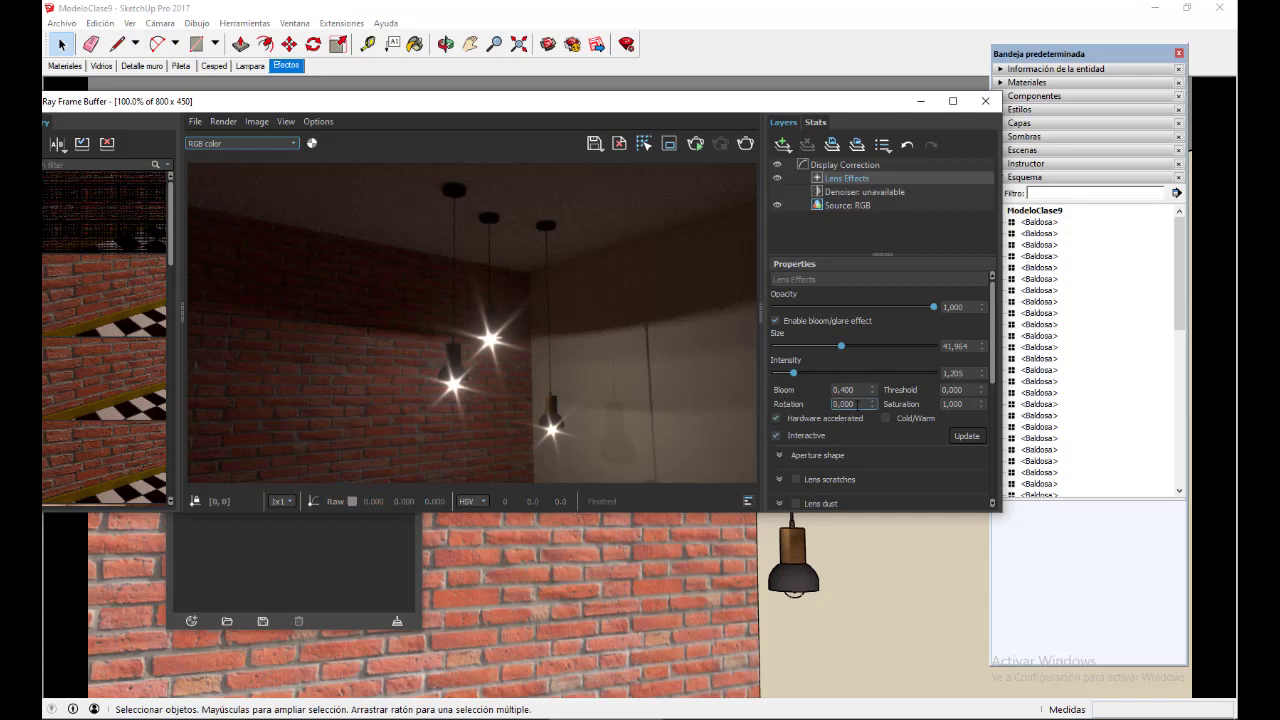
Set the Rotation of the lens glare to 15.
{"action": "double_click", "coordinate": [857, 404]}
{"action": "type", "text": "15"}
{"action": "key", "text": "Return"}
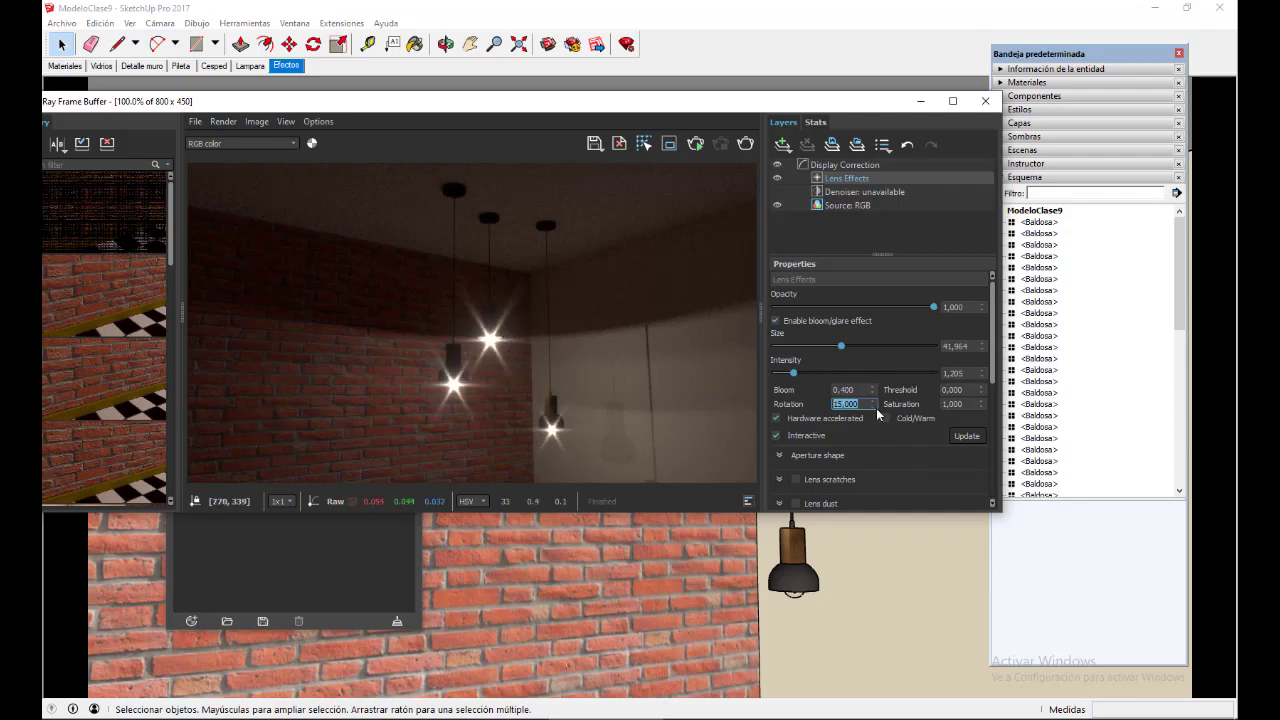
Try a glare Saturation of 2 with Cold/Warm enabled, turn Cold/Warm off and restore the Saturation to 1.
{"action": "left_click_drag", "start_coordinate": [964, 405], "coordinate": [940, 406]}
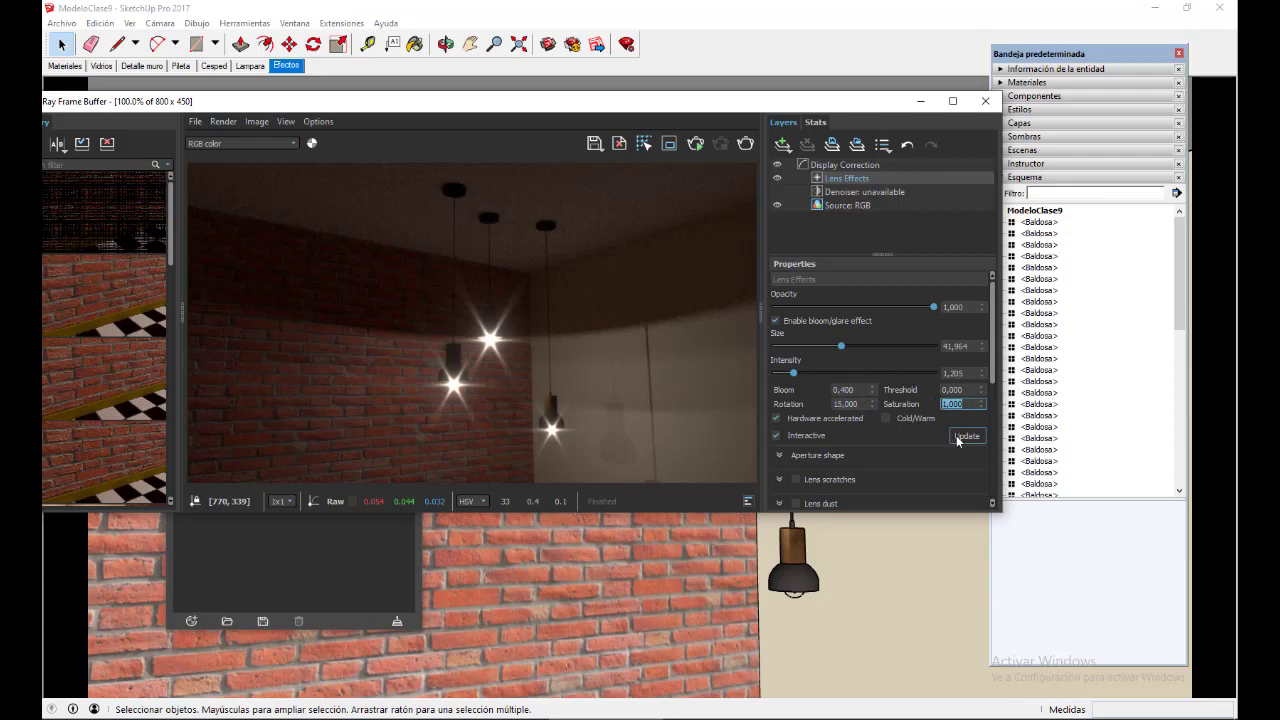
{"action": "type", "text": "2"}
{"action": "key", "text": "Return"}
{"action": "left_click", "coordinate": [885, 419]}
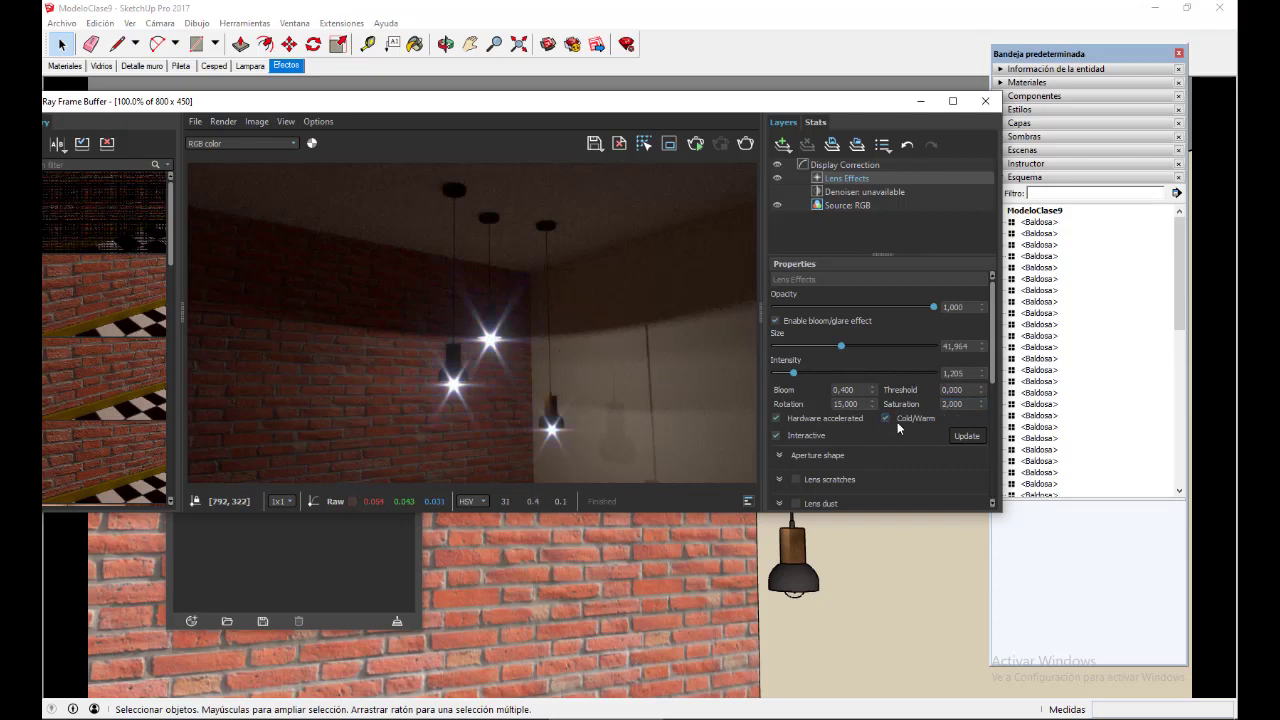
{"action": "left_click", "coordinate": [885, 419]}
{"action": "left_click_drag", "start_coordinate": [966, 405], "coordinate": [935, 403]}
{"action": "type", "text": "1"}
{"action": "key", "text": "Return"}
In the lens effect's aperture shape, set the blade Sides to 8 and the Blades rotation to 30.
{"action": "left_click", "coordinate": [779, 455]}
{"action": "scroll", "coordinate": [869, 461], "scroll_direction": "down", "scroll_amount": 1}
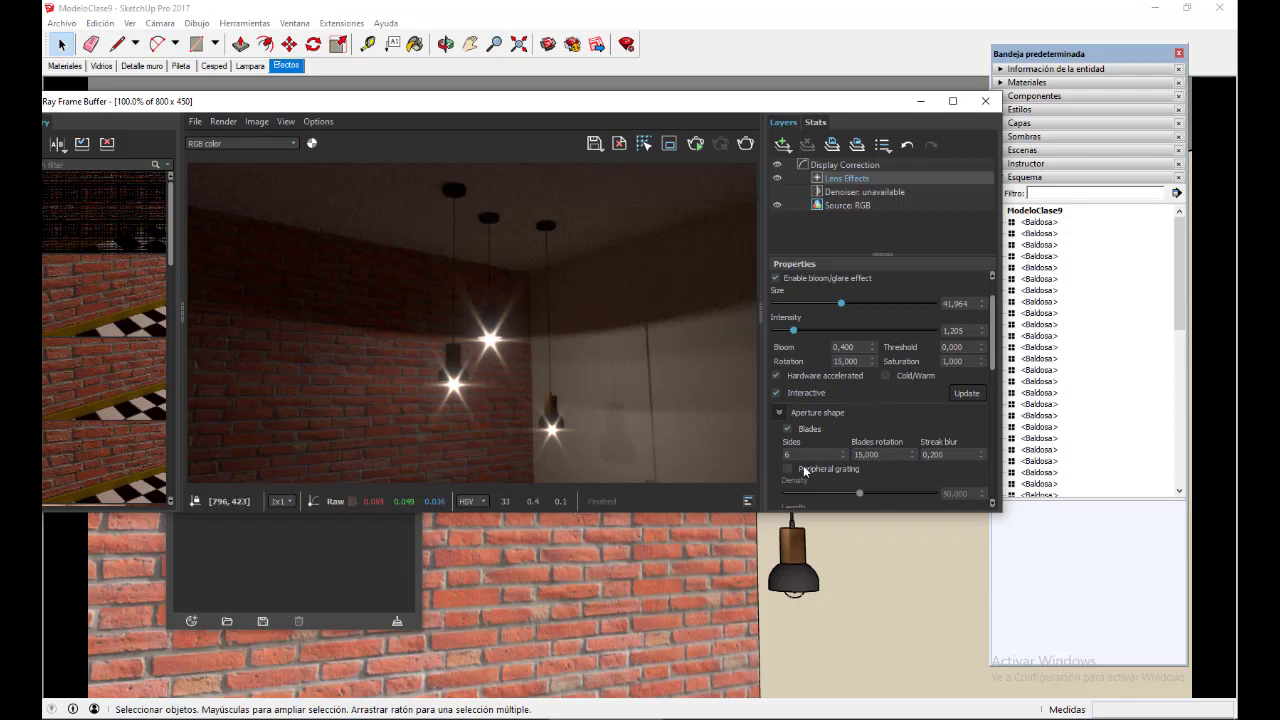
{"action": "left_click_drag", "start_coordinate": [803, 456], "coordinate": [789, 457]}
{"action": "key", "text": "Return"}
{"action": "left_click_drag", "start_coordinate": [810, 455], "coordinate": [768, 456]}
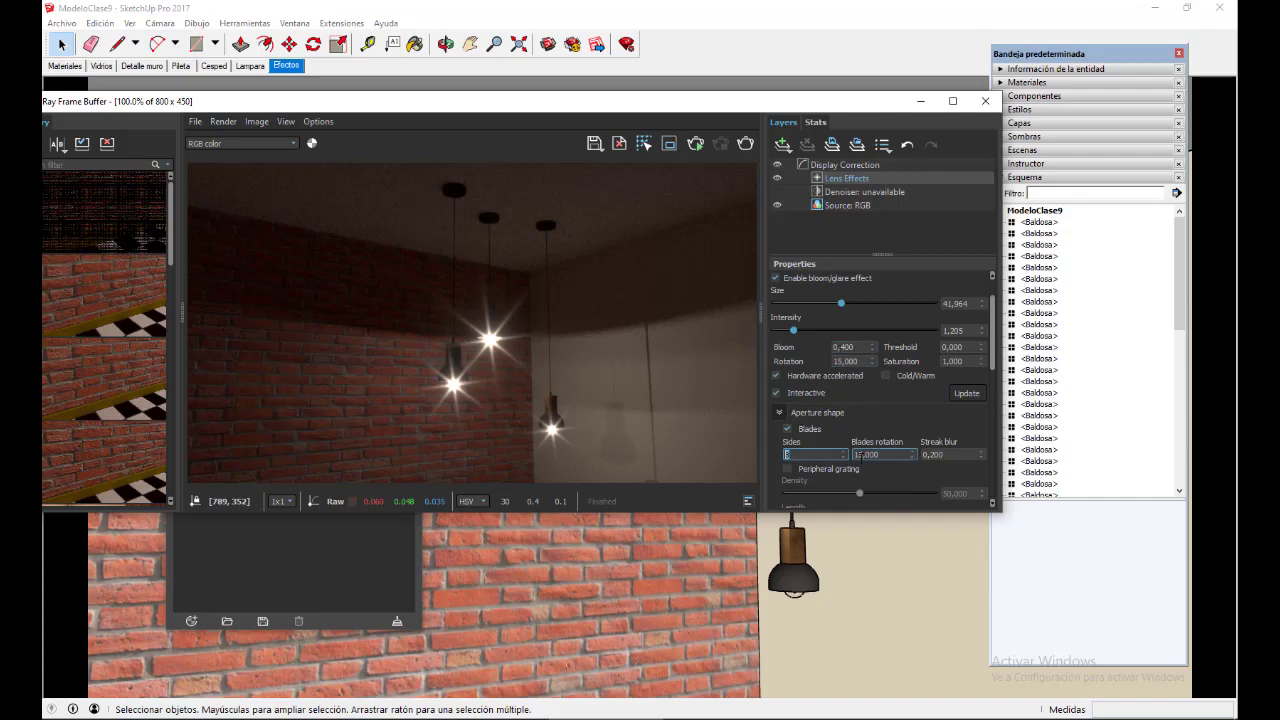
{"action": "key", "text": "Tab"}
{"action": "key", "text": "Return"}
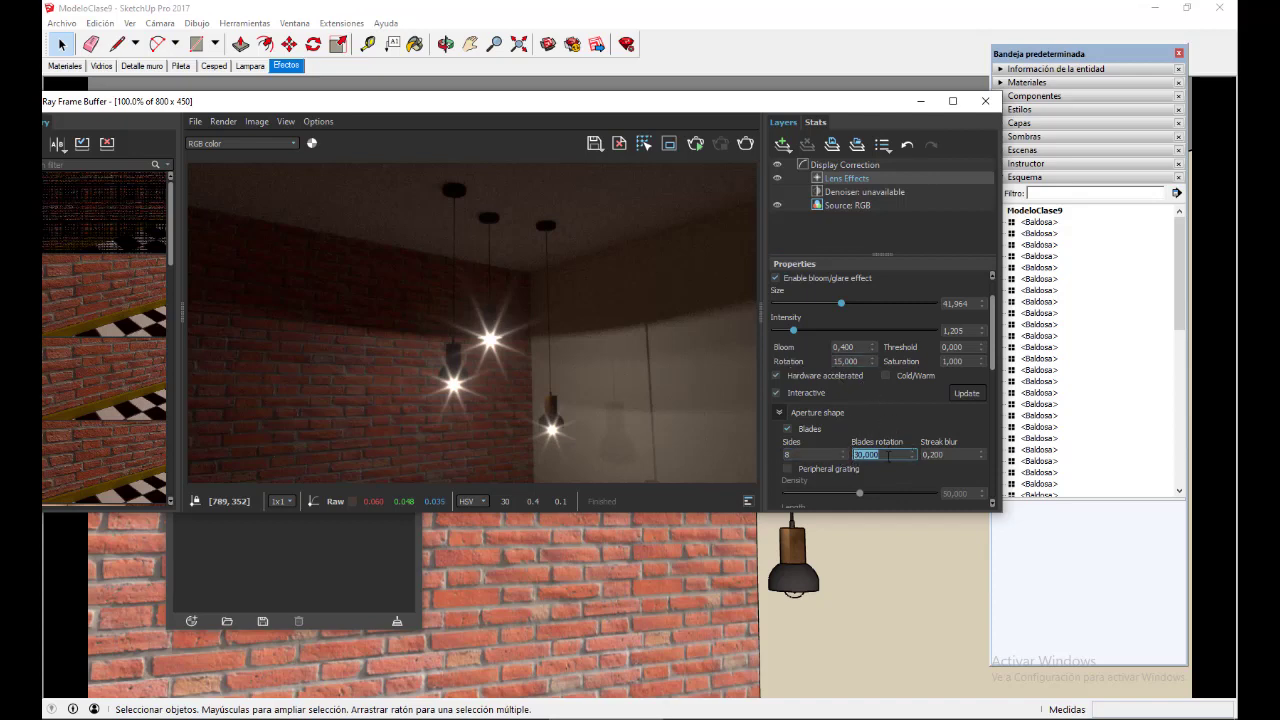
Try Streak blur values of 0 and 1 for the aperture blades on the lamp glare.
{"action": "left_click", "coordinate": [946, 456]}
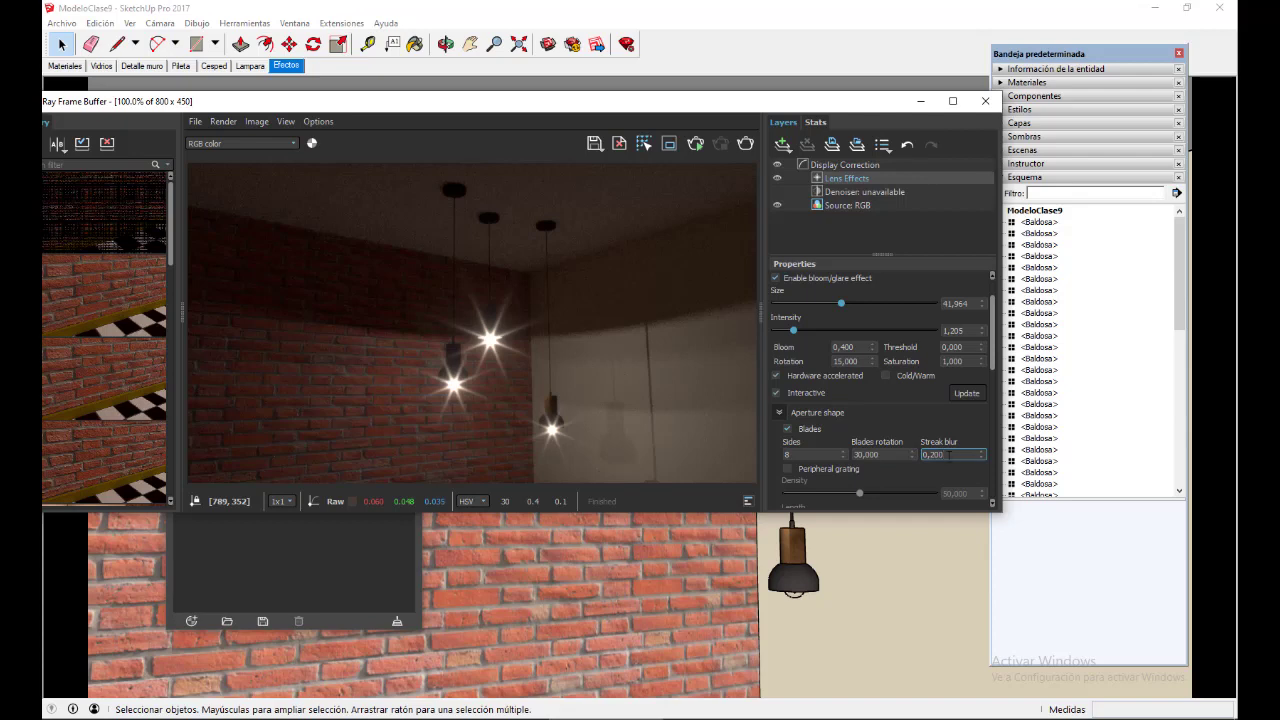
{"action": "left_click_drag", "start_coordinate": [946, 457], "coordinate": [900, 453]}
{"action": "type", "text": "0"}
{"action": "key", "text": "Return"}
{"action": "left_click_drag", "start_coordinate": [947, 456], "coordinate": [931, 460]}
{"action": "type", "text": "5"}
{"action": "key", "text": "Return"}
{"action": "type", "text": "1"}
{"action": "key", "text": "Return"}
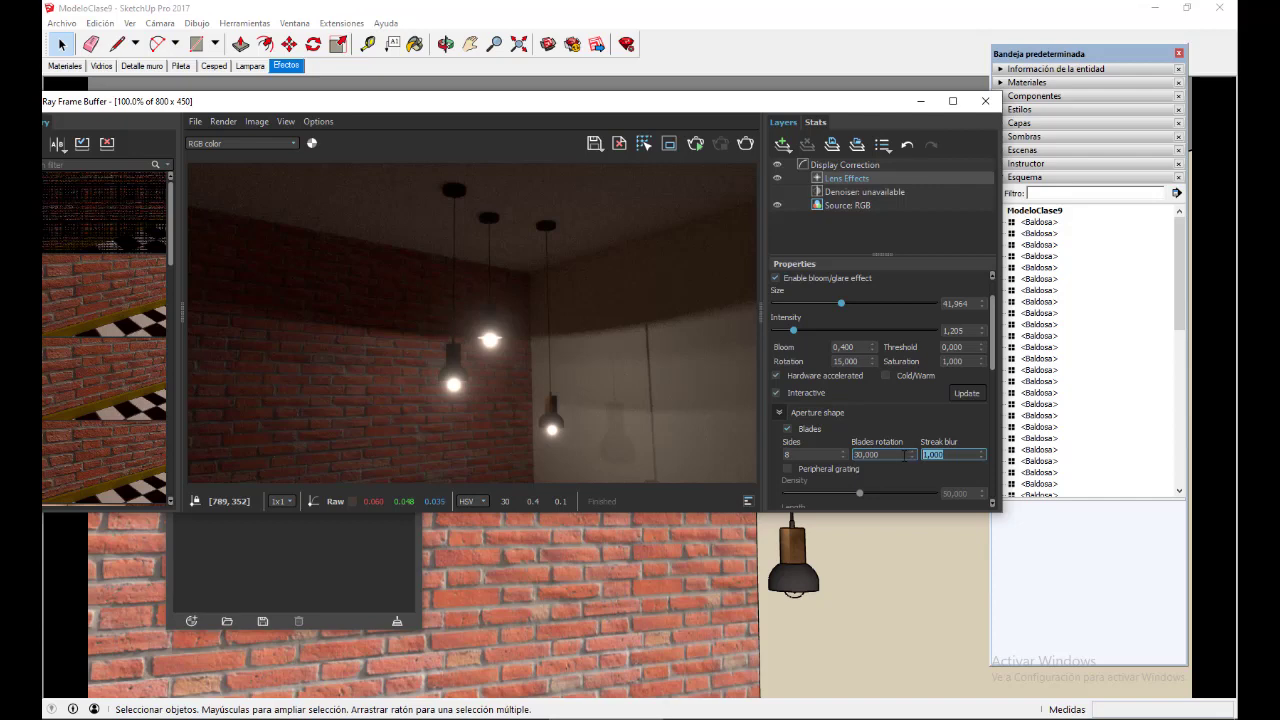
Set the Streak blur of the aperture blades to 0,5.
{"action": "scroll", "coordinate": [898, 423], "scroll_direction": "up", "scroll_amount": 1}
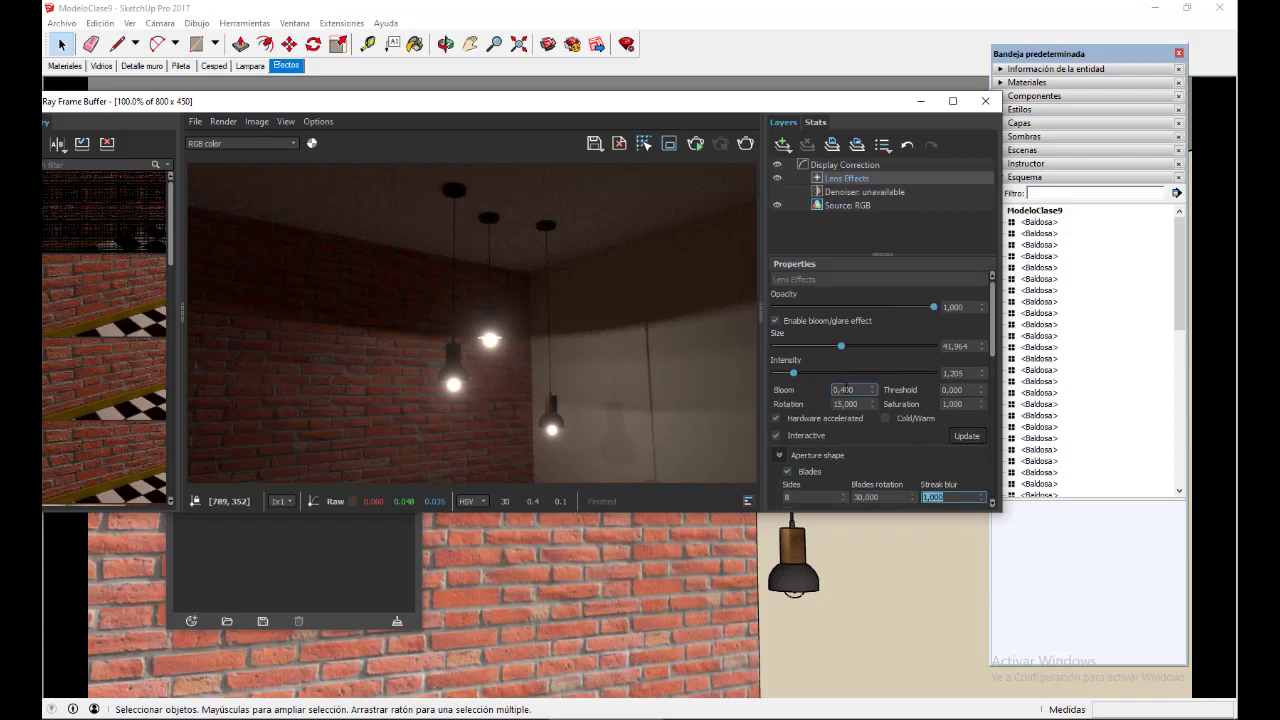
{"action": "scroll", "coordinate": [893, 424], "scroll_direction": "down", "scroll_amount": 2}
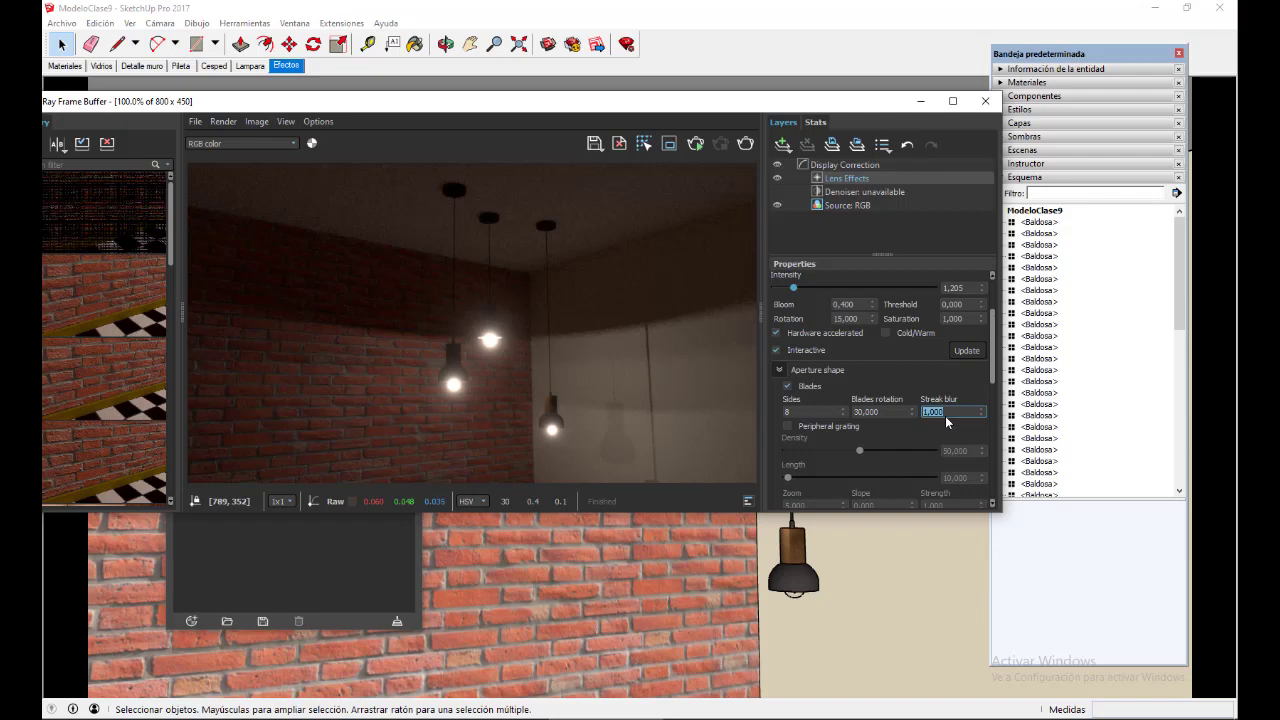
{"action": "type", "text": "0,5"}
{"action": "key", "text": "Return"}
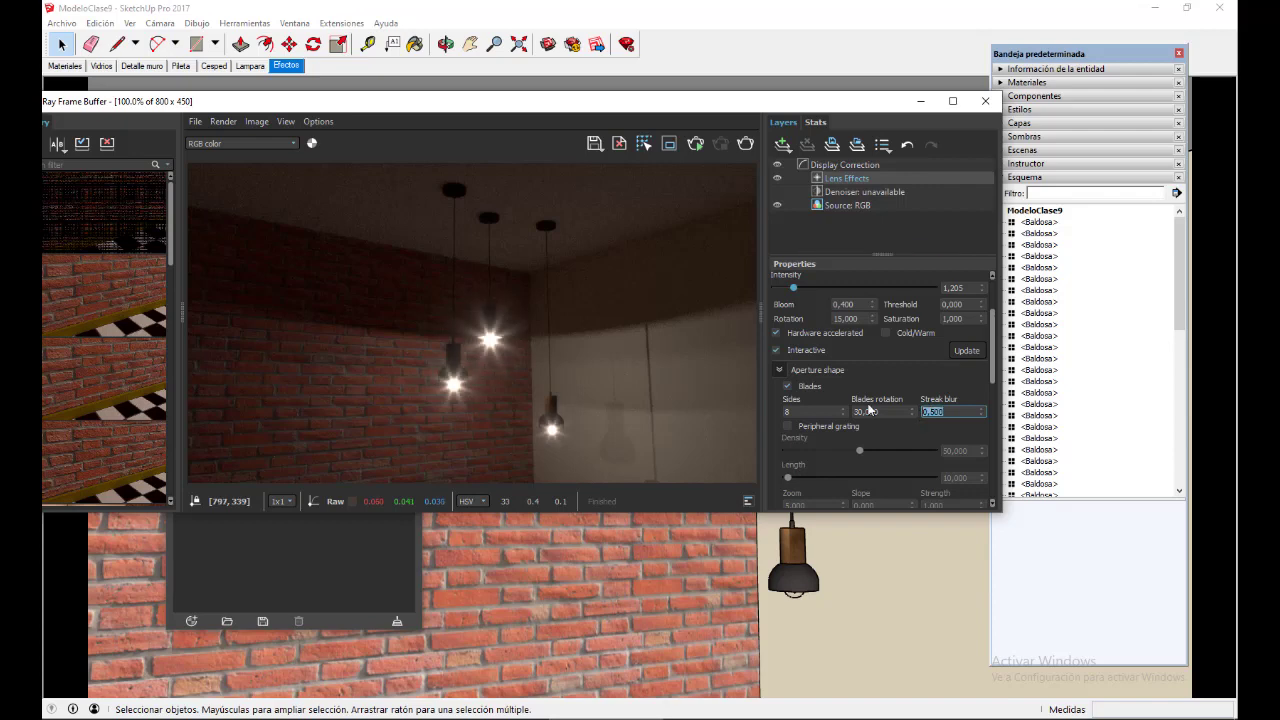
Enable Peripheral grating for the aperture, set its Density to about 28 and Length to about 19, and collapse the aperture shape settings.
{"action": "scroll", "coordinate": [789, 345], "scroll_direction": "down", "scroll_amount": 2}
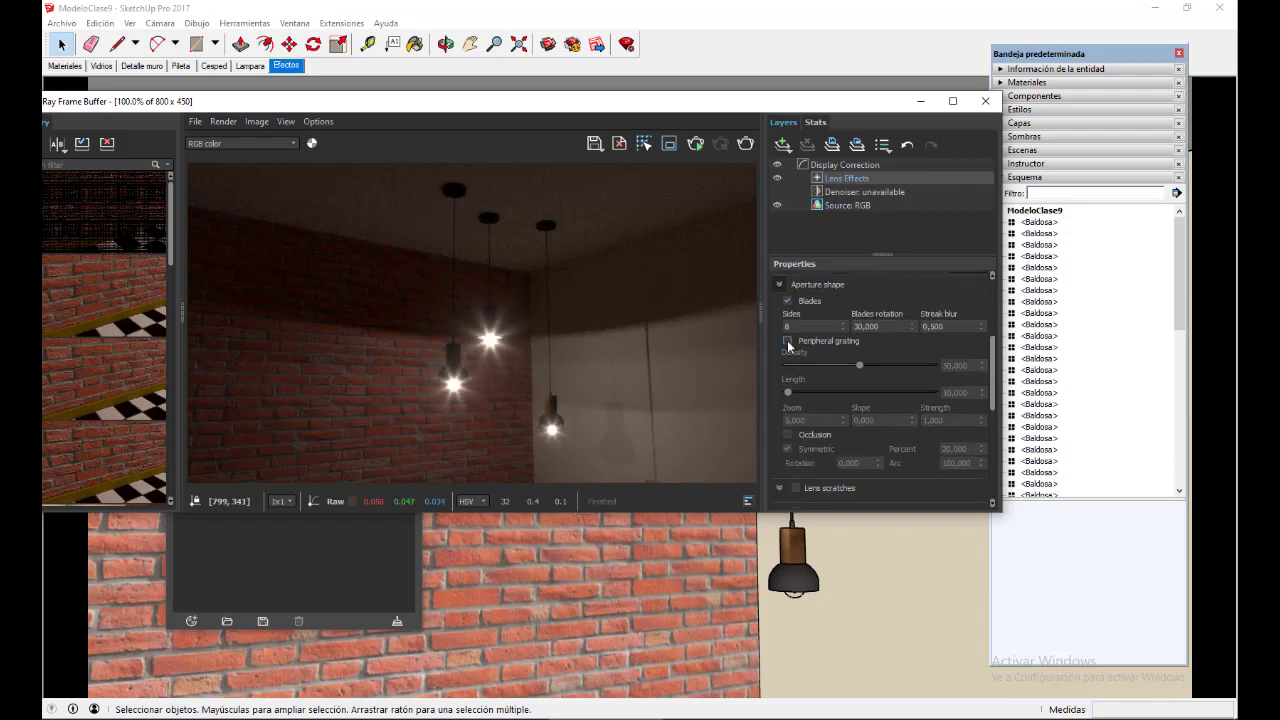
{"action": "left_click", "coordinate": [788, 341]}
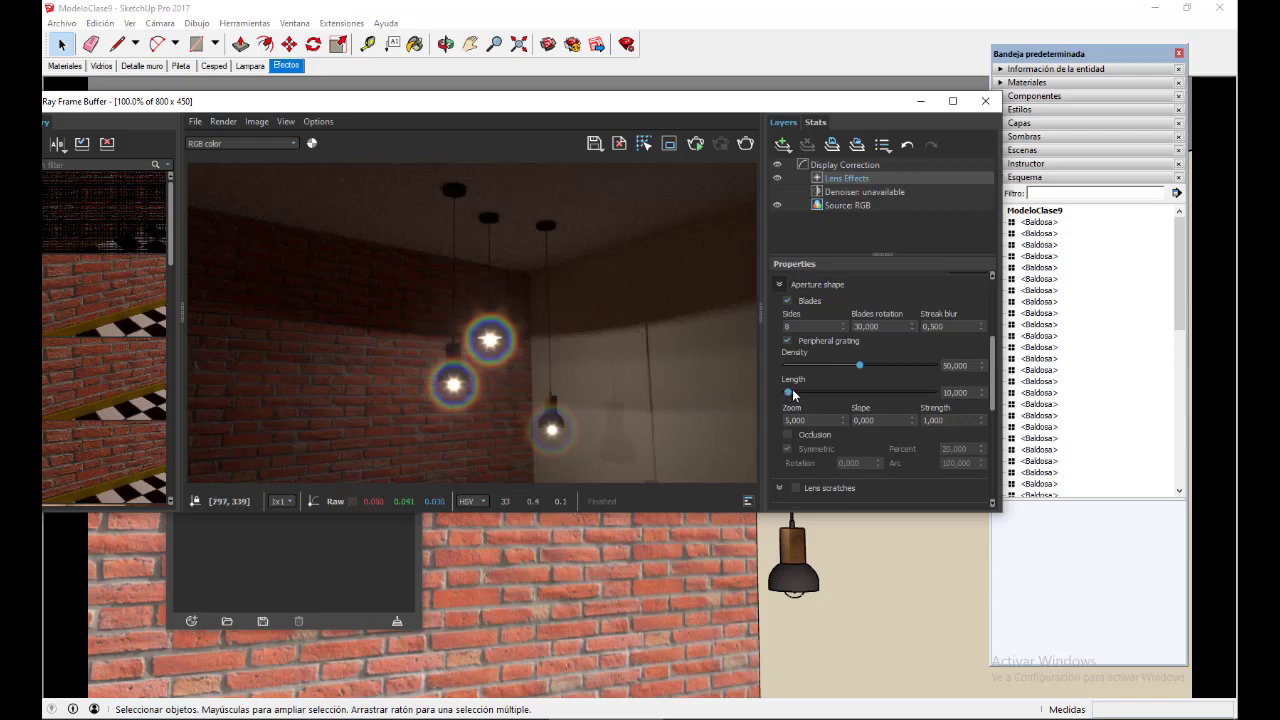
{"action": "left_click_drag", "start_coordinate": [859, 366], "coordinate": [792, 395]}
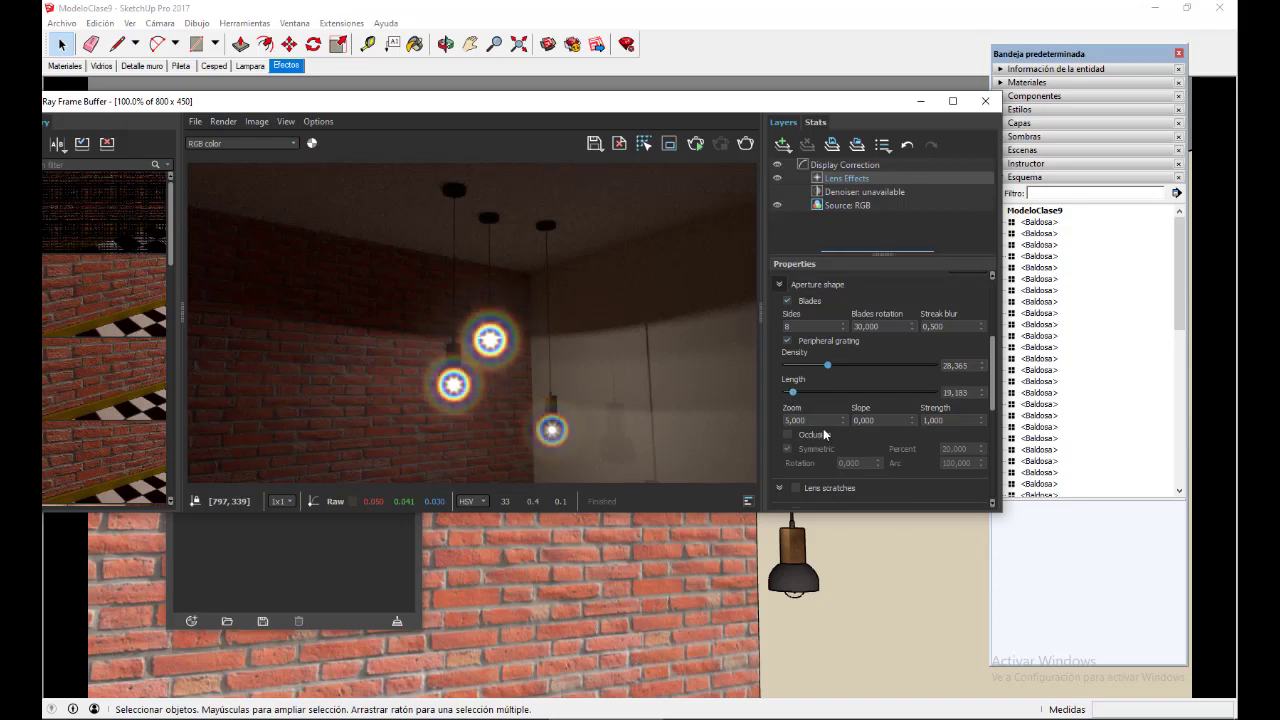
{"action": "left_click", "coordinate": [780, 285]}
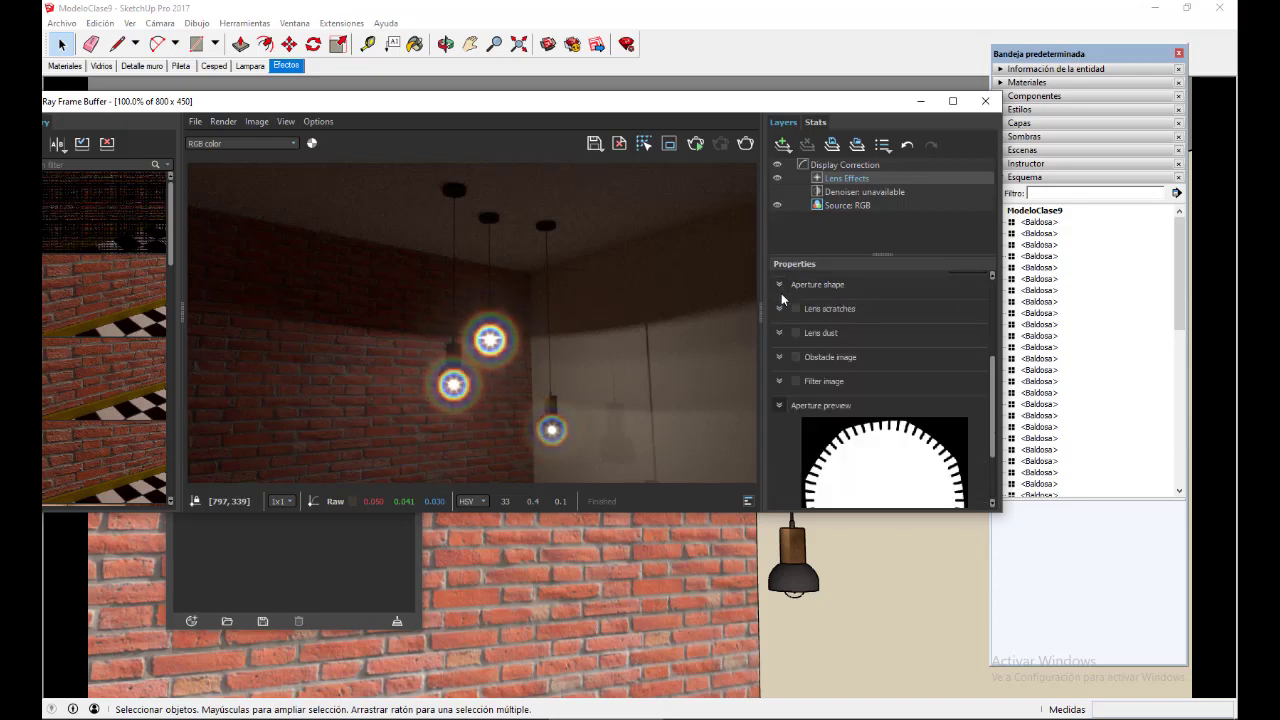
Enable Lens scratches for the lamp glare with the Random pattern and collapse its settings.
{"action": "left_click", "coordinate": [796, 310]}
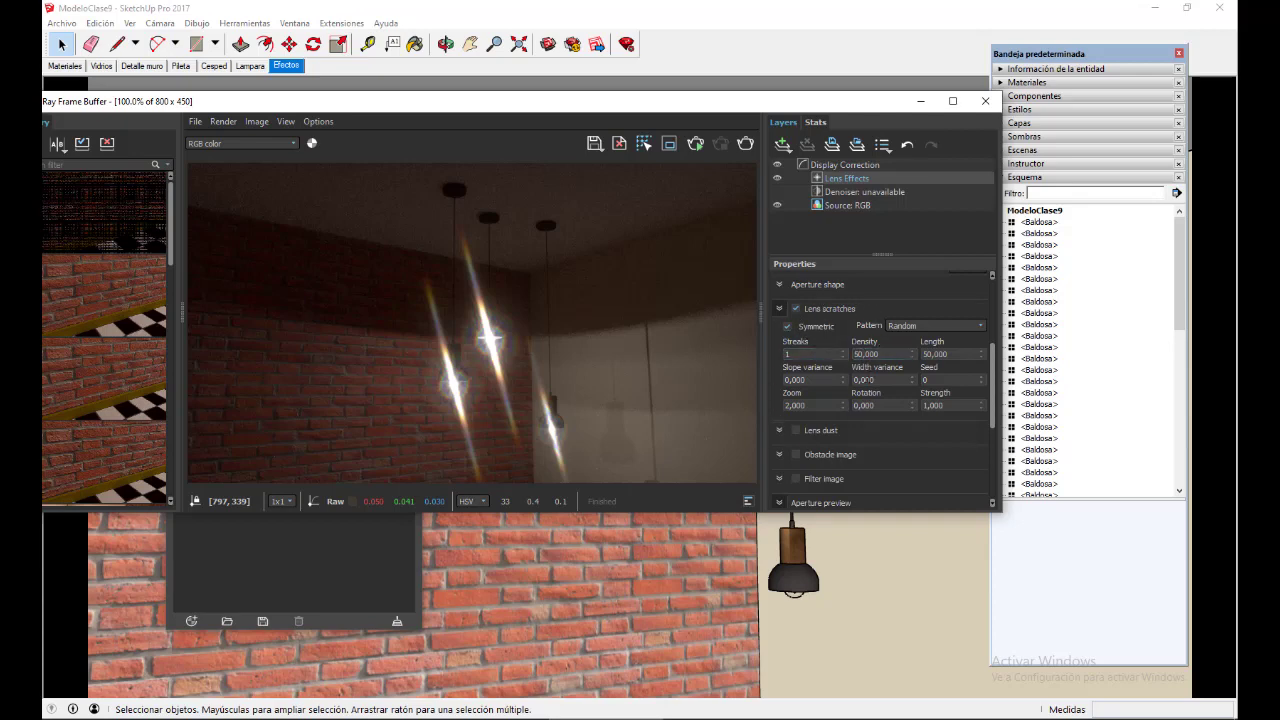
{"action": "left_click", "coordinate": [780, 309]}
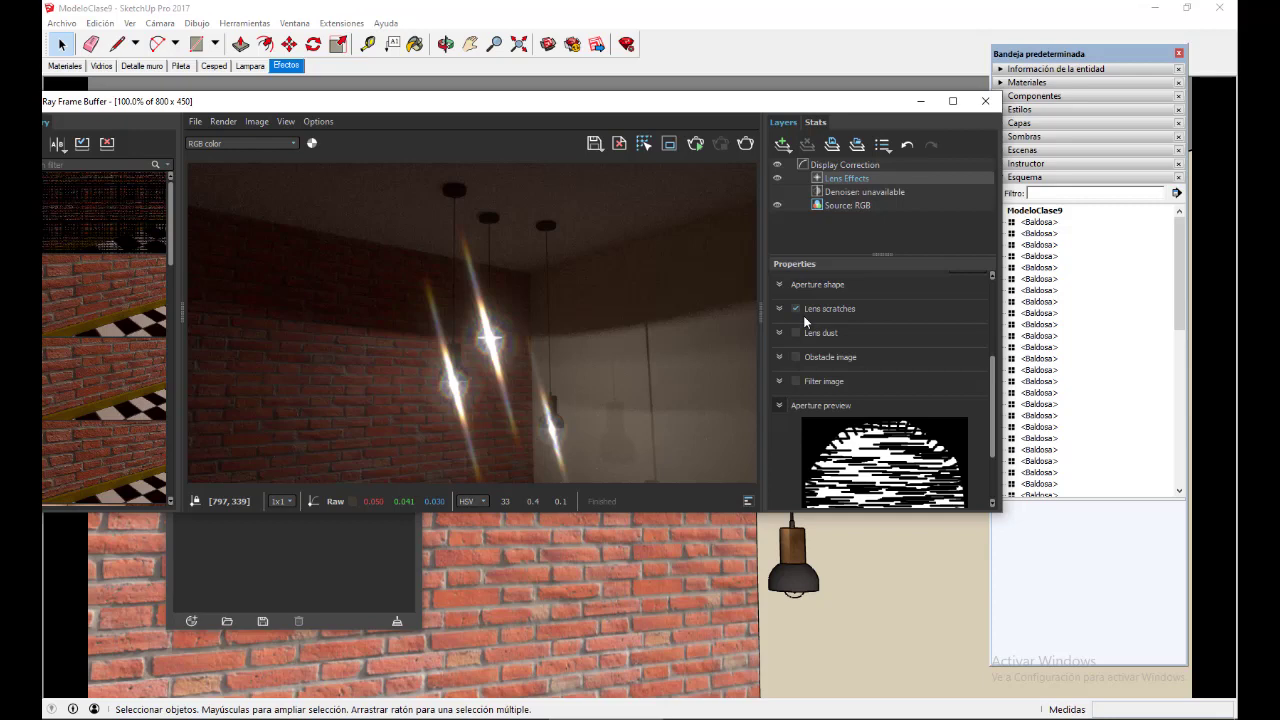
{"action": "scroll", "coordinate": [810, 318], "scroll_direction": "up", "scroll_amount": 3}
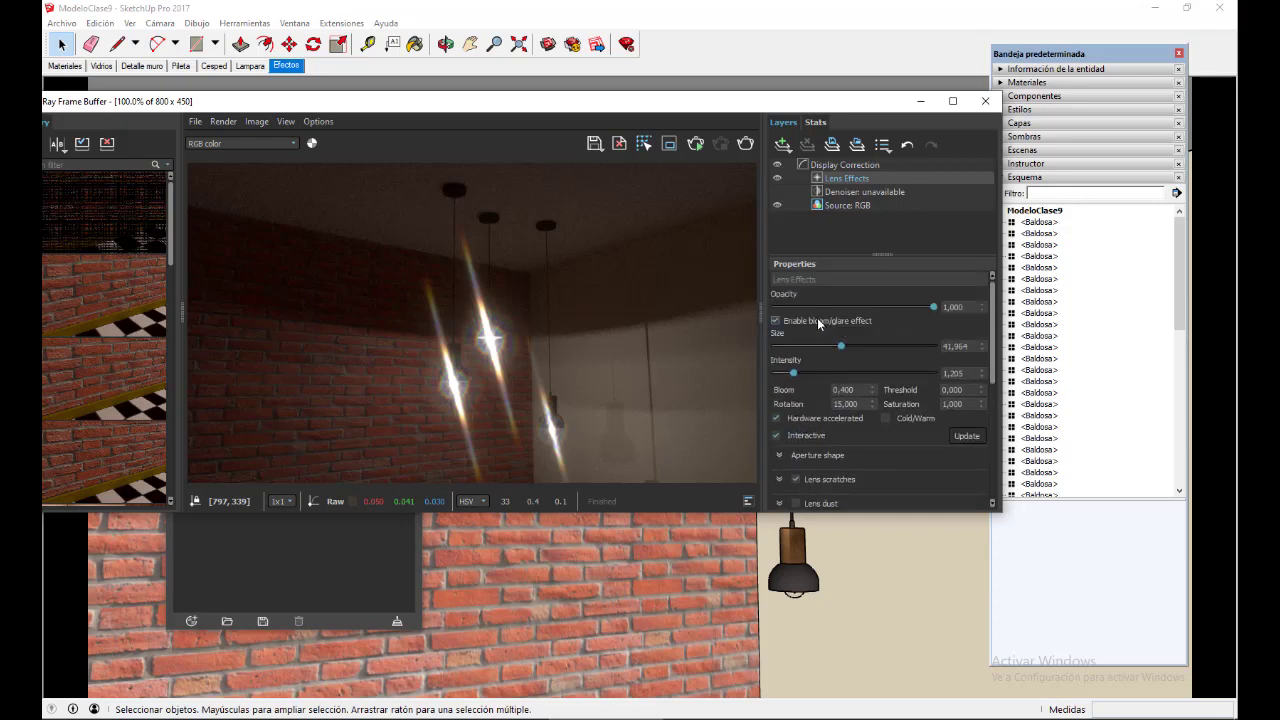